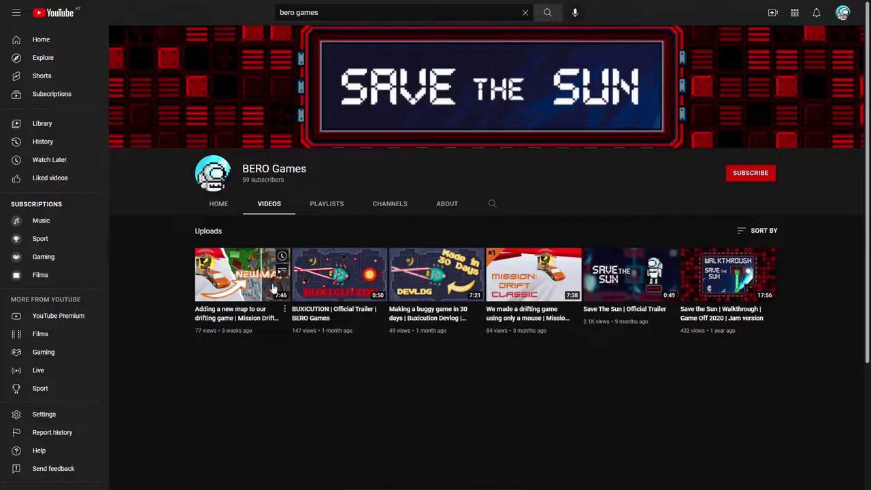
Play the first channel video, then rename the Trello list 'Deadline Feb 15.' to 'coming soon'
left_click(232, 272)
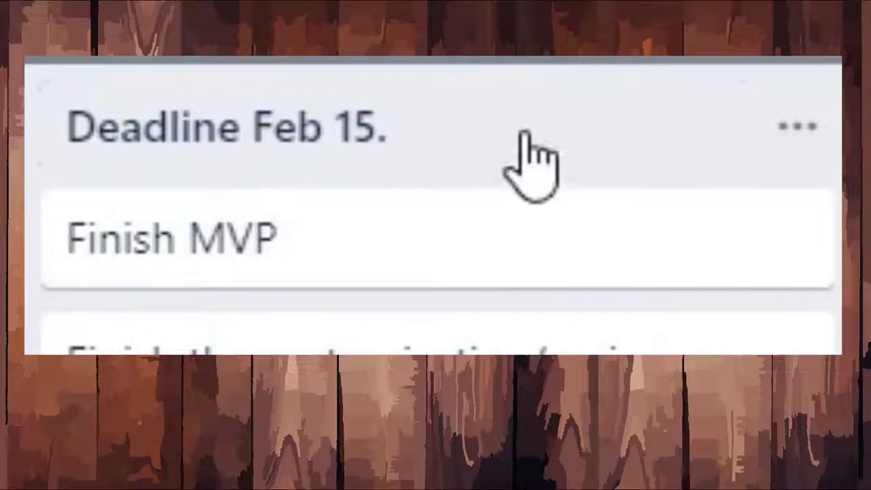
left_click(510, 124)
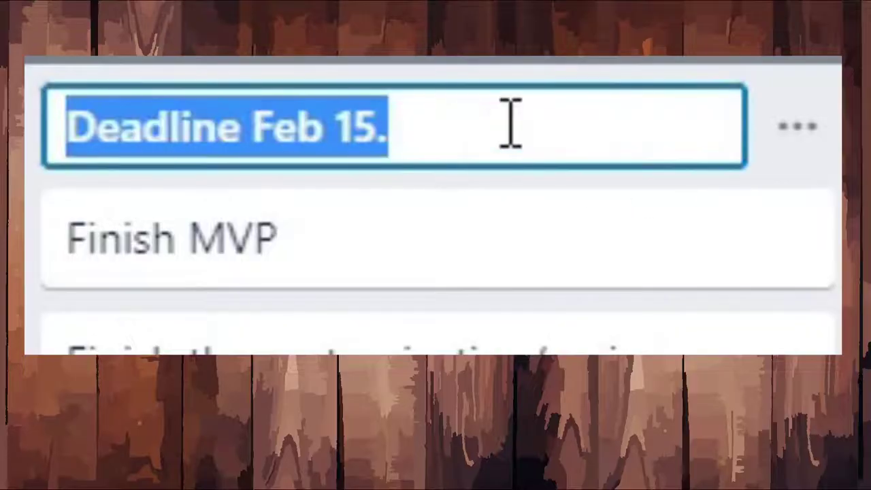
type("coming soon")
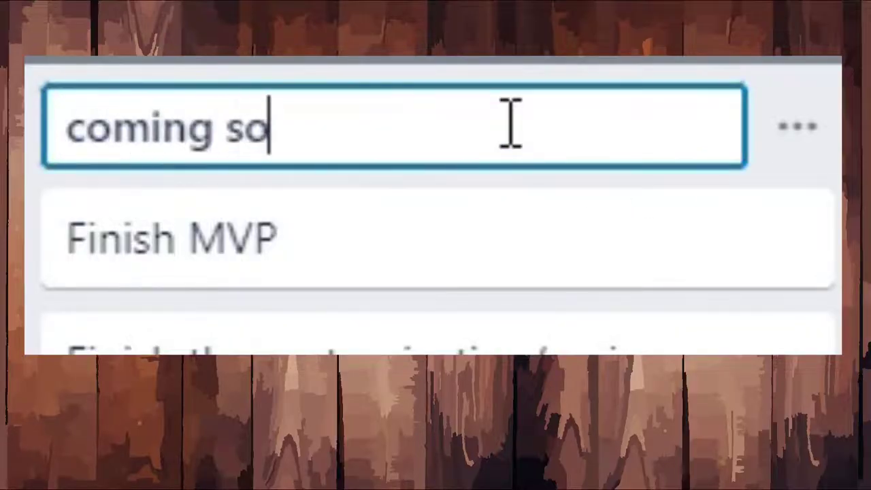
key("Return")
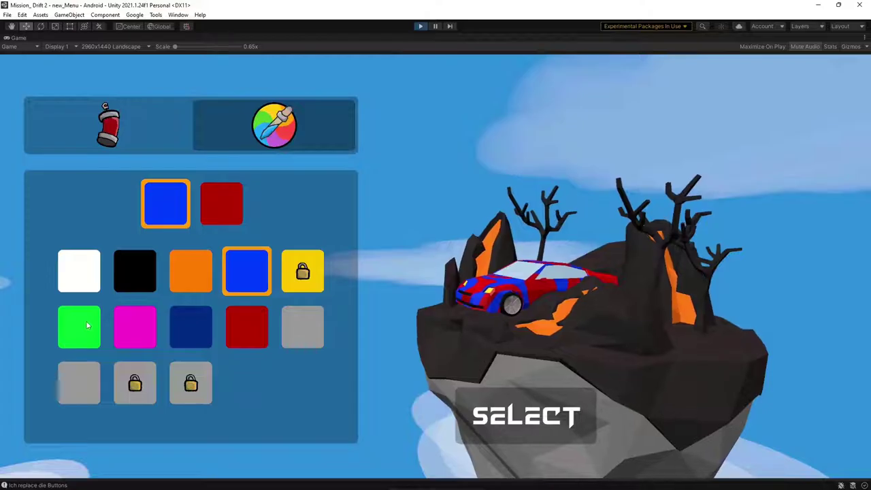
Paint the car green with an orange second colour and apply the bold black stripe pattern
left_click(79, 327)
left_click(224, 213)
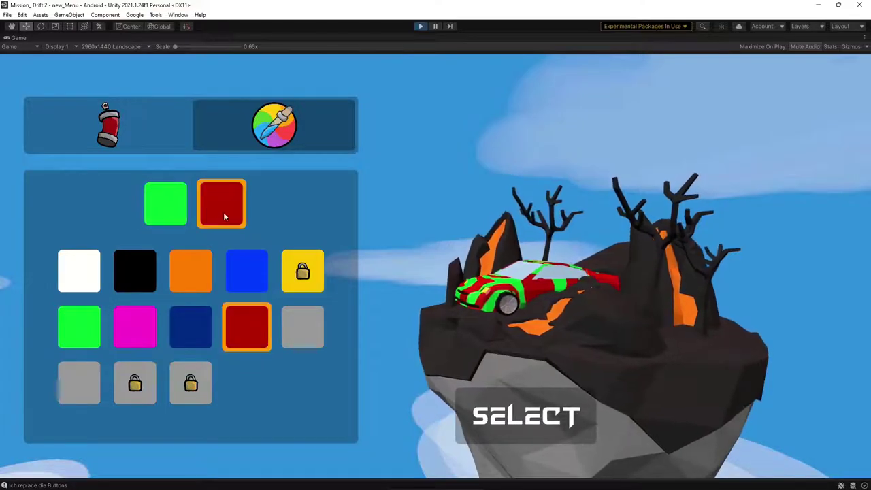
left_click(198, 266)
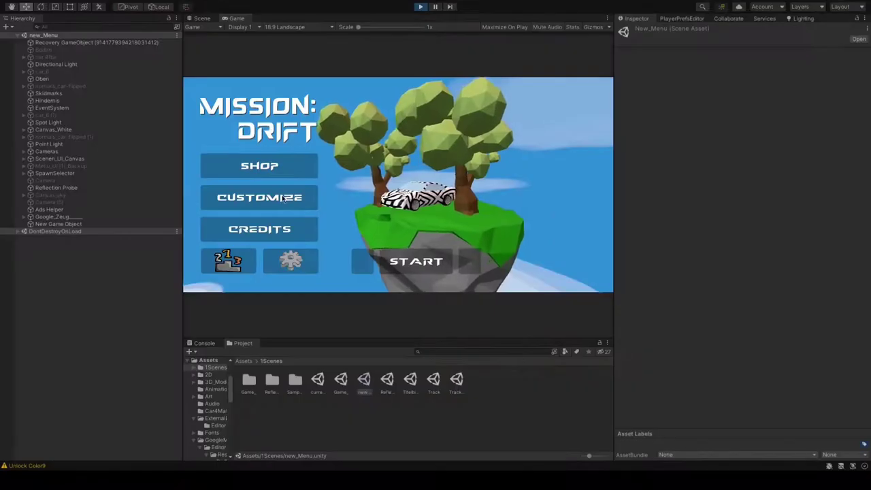
left_click(259, 197)
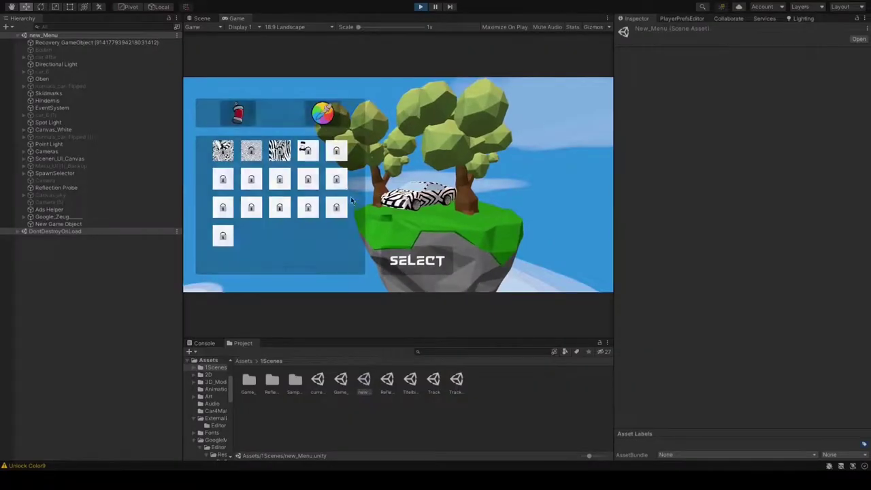
left_click(252, 150)
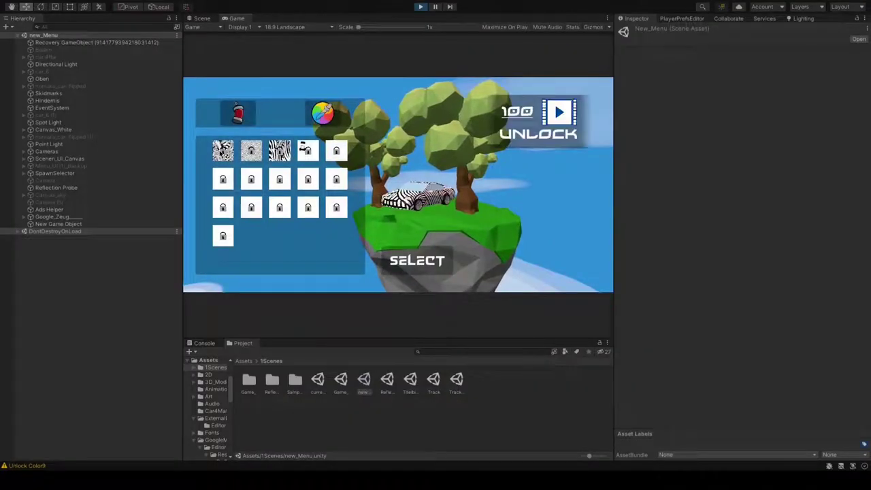
left_click(279, 151)
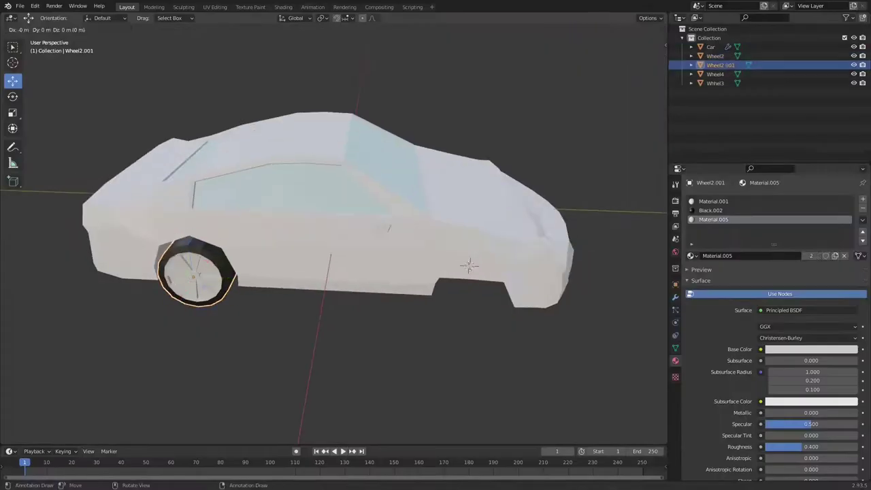
Duplicate the wheel and move the copy along Y into the front arch in Right Ortho view
key("shift+d")
key("KP_3")
key("KP_Decimal")
key("g")
key("Return")
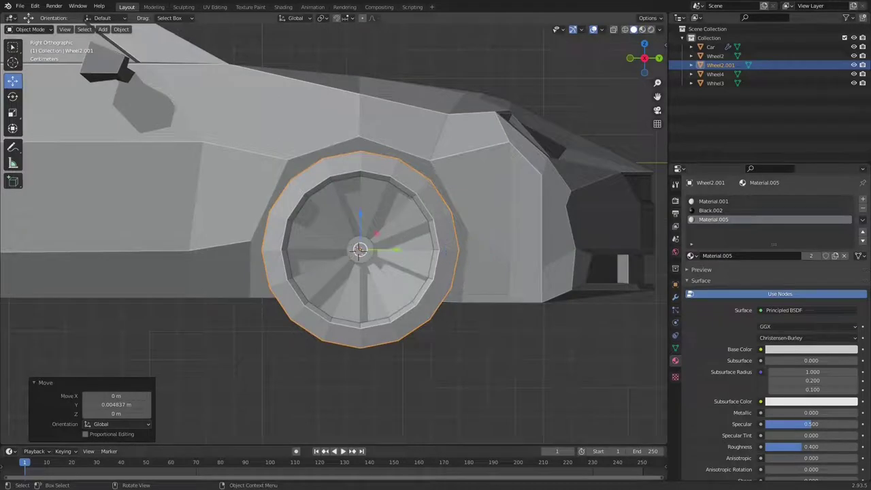
scroll(359, 249, "up", 2)
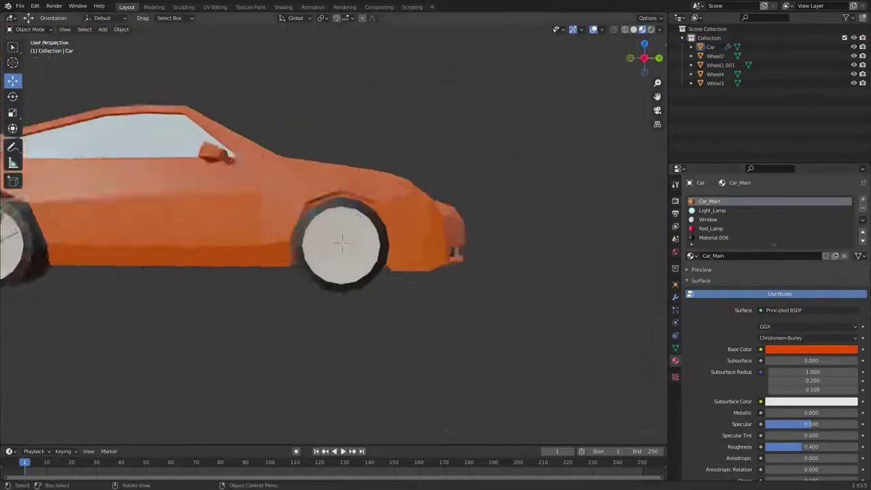
scroll(342, 242, "down", 3)
middle_click_drag(381, 286, 413, 315)
key("KP_1")
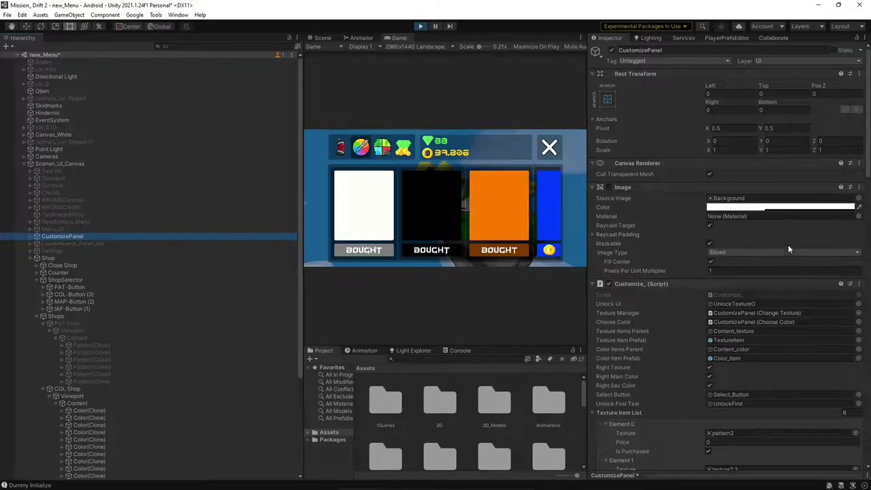
Uncheck Is Purchased for Color Item List Element 0 (white), then close the shop
scroll(789, 249, "down", 10)
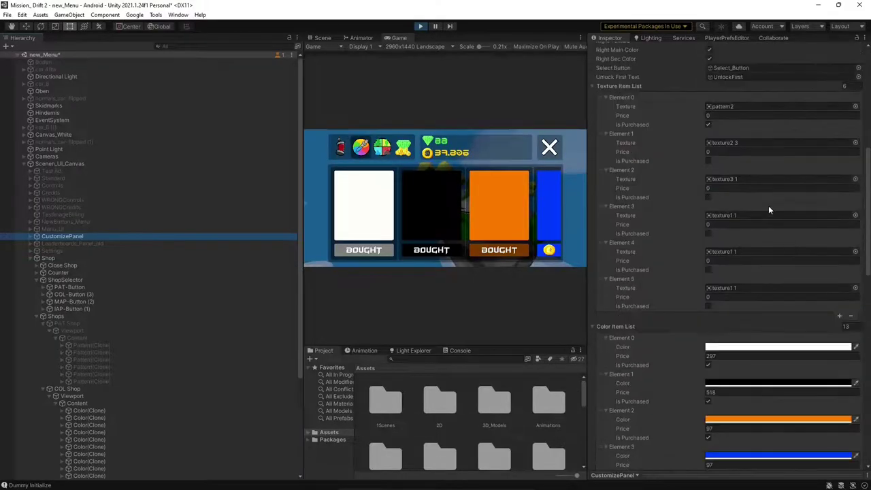
left_click(592, 87)
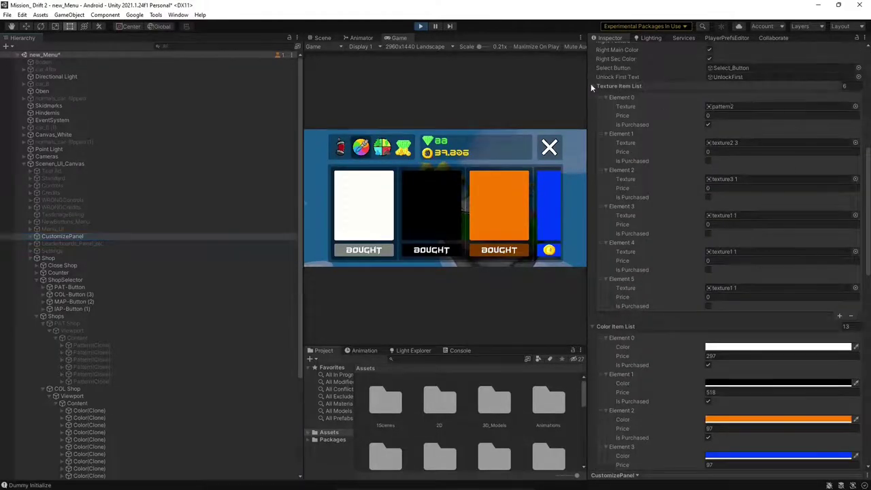
left_click(593, 87)
scroll(685, 175, "down", 6)
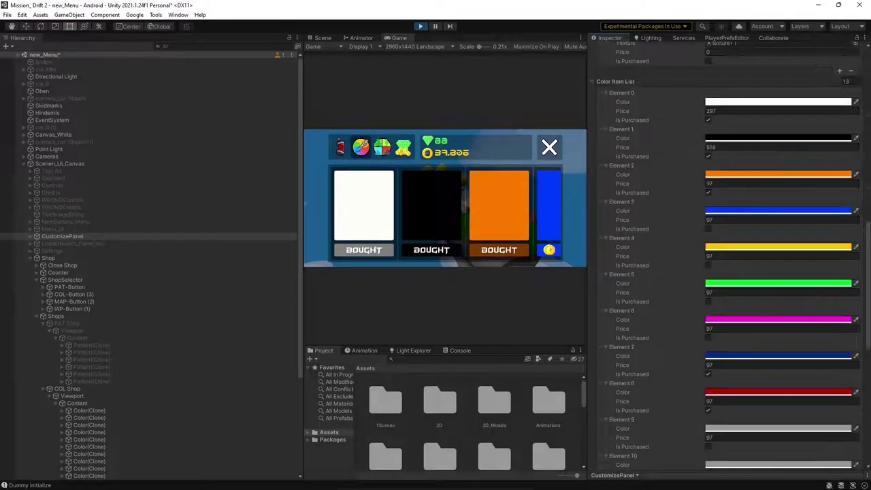
left_click(708, 120)
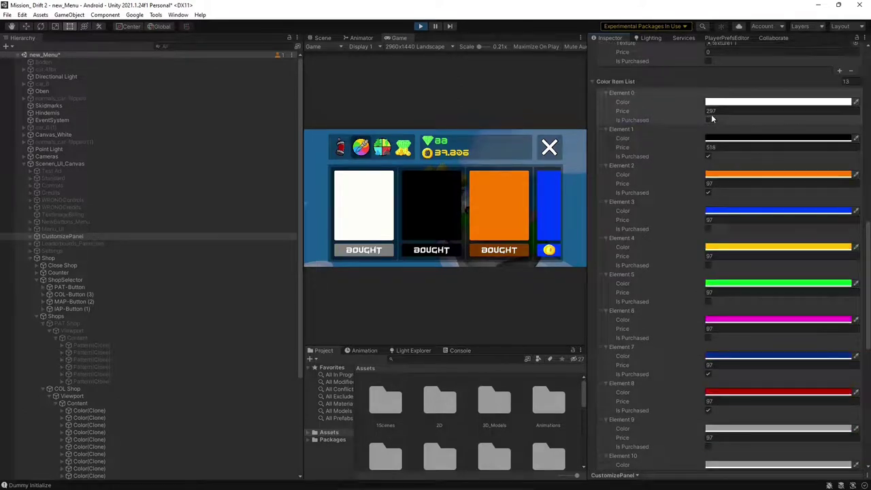
scroll(734, 146, "down", 5)
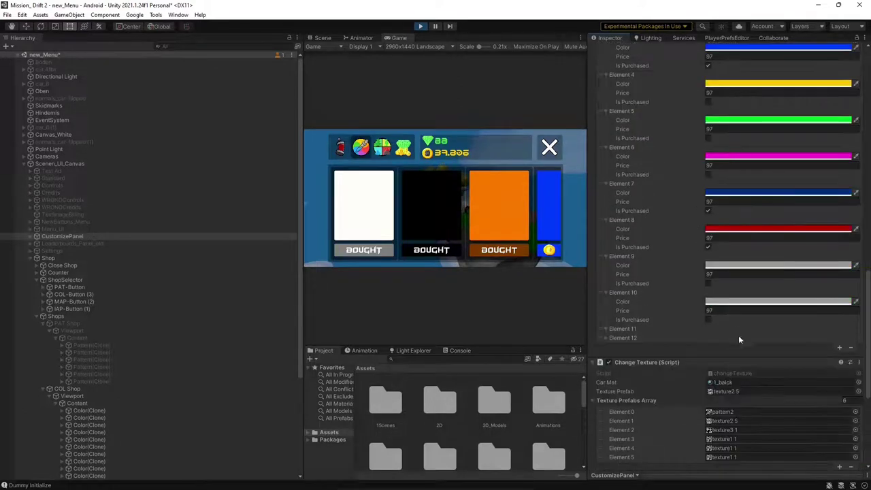
scroll(681, 232, "up", 15)
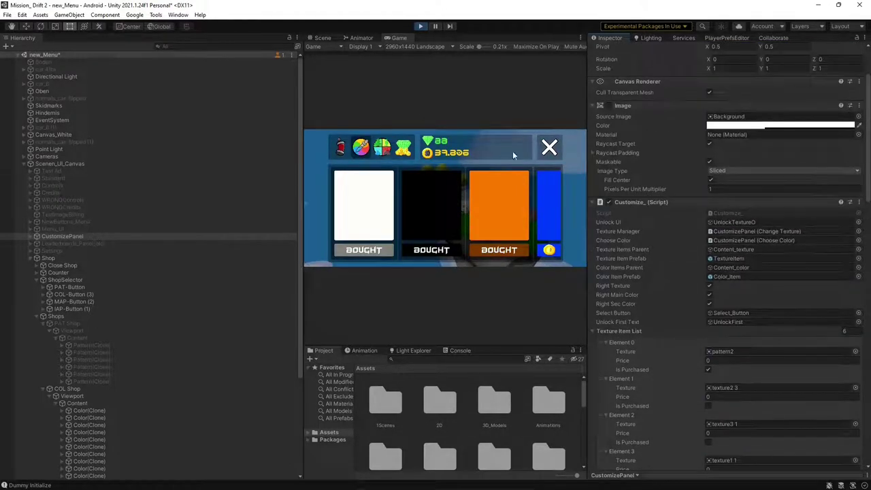
left_click(550, 148)
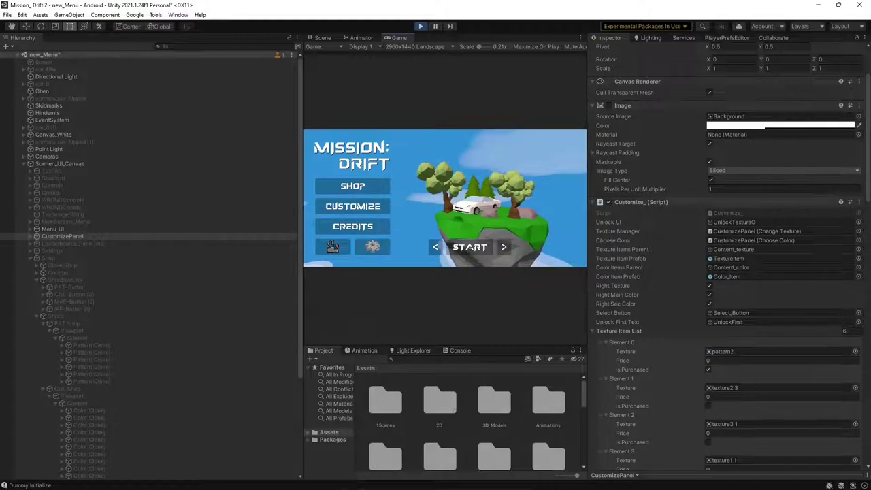
Open the shop and hide then reshow the Color(Clone) shop items
left_click(373, 186)
left_click(138, 374)
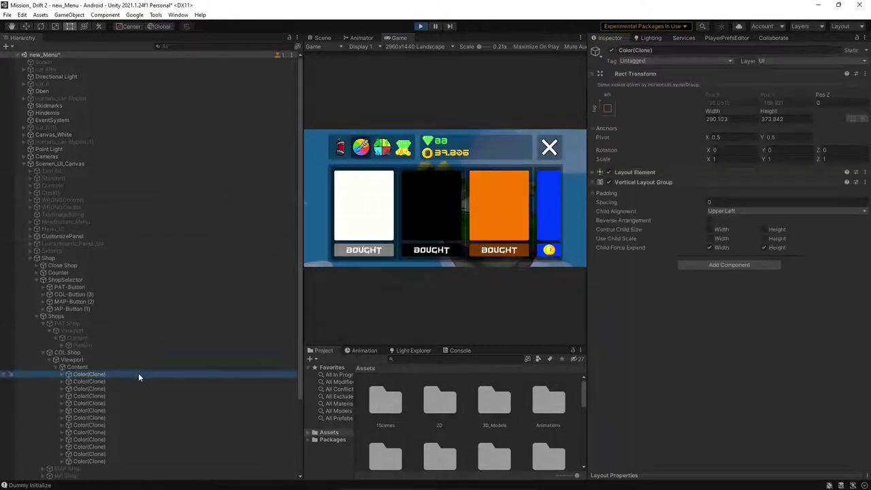
left_click(146, 461, "shift")
left_click(613, 49)
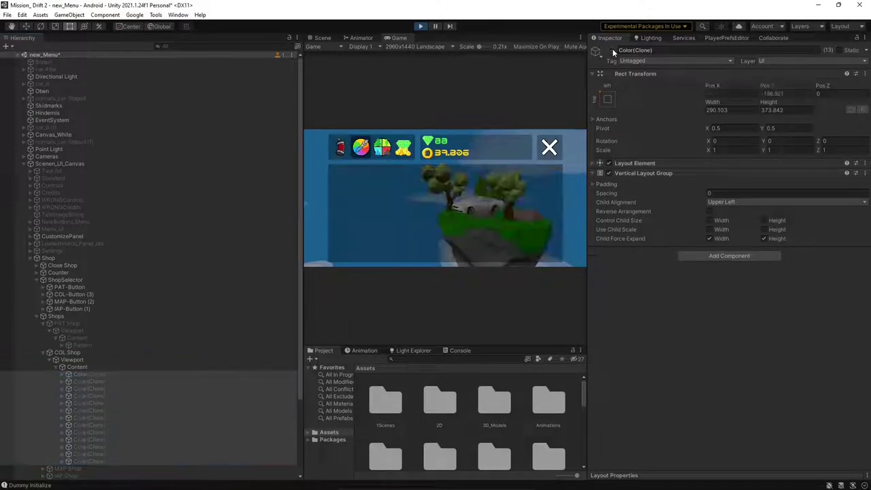
left_click(612, 49)
left_click_drag(488, 221, 372, 215)
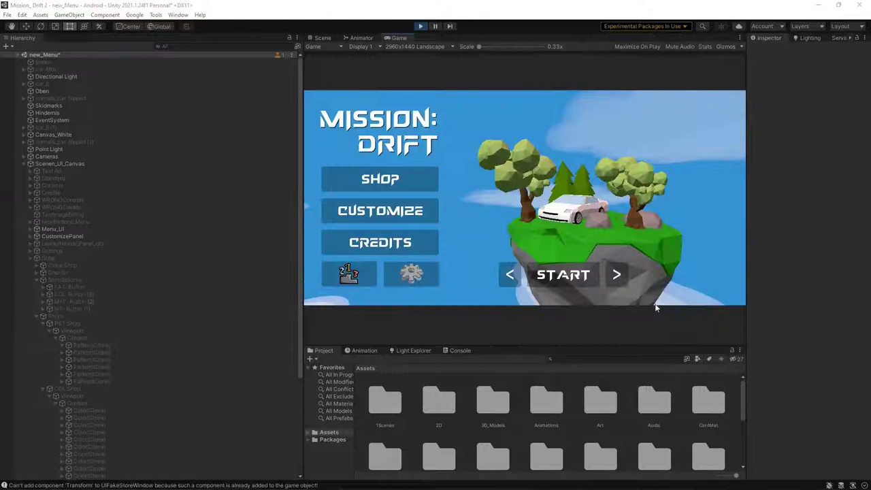
Switch to the desert island and buy Unlock Desert in the shop
left_click(619, 275)
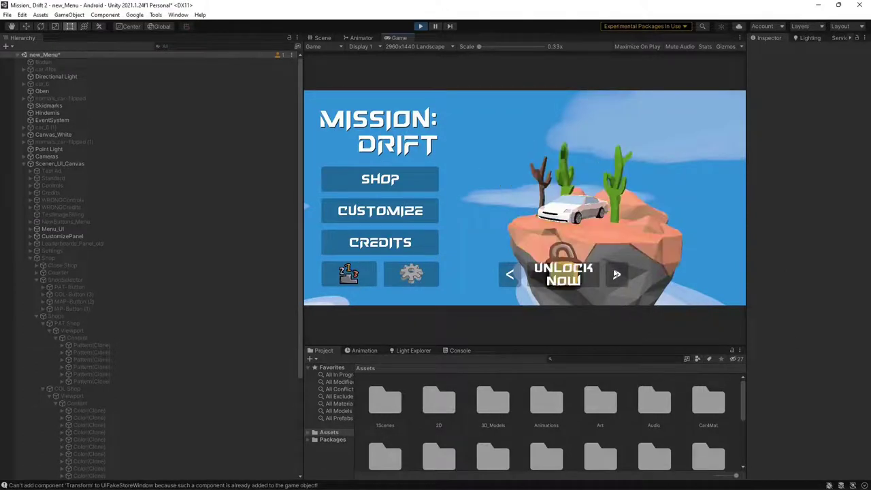
left_click(380, 178)
left_click(420, 282)
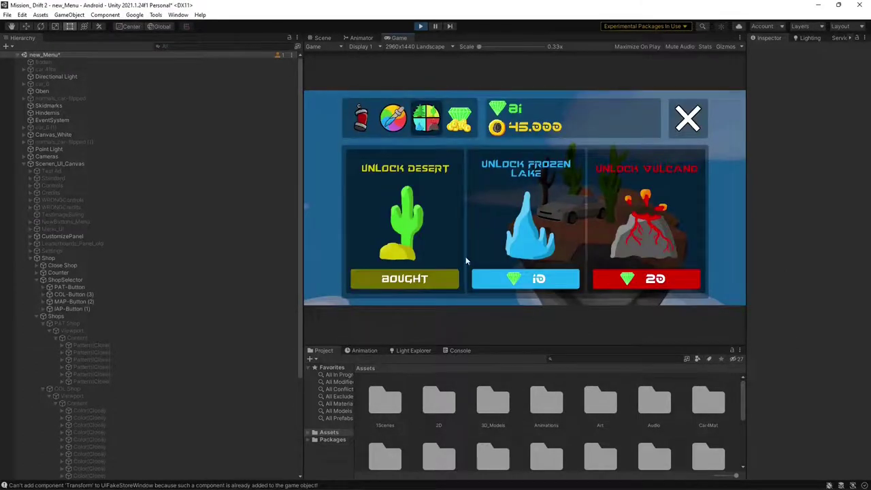
left_click(688, 120)
Cycle the islands from green through desert and frozen lake to volcano
left_click(510, 275)
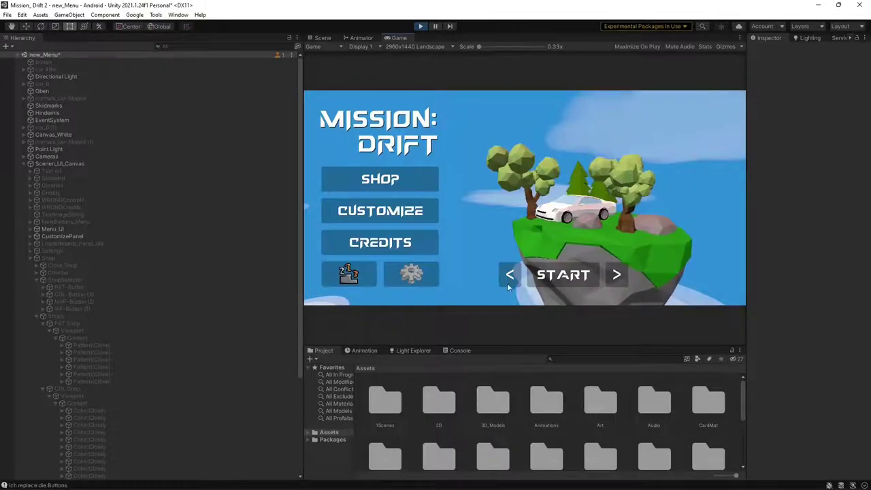
left_click(618, 276)
left_click(619, 276)
left_click(619, 275)
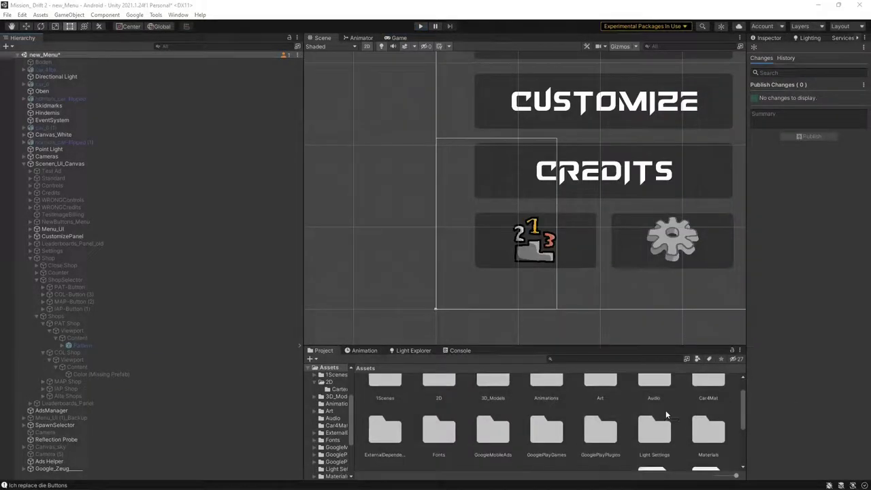
Open the Color prefab from Assets/Prefab/Shop and select one of its parts
scroll(667, 414, "down", 3)
double_click(468, 437)
double_click(481, 433)
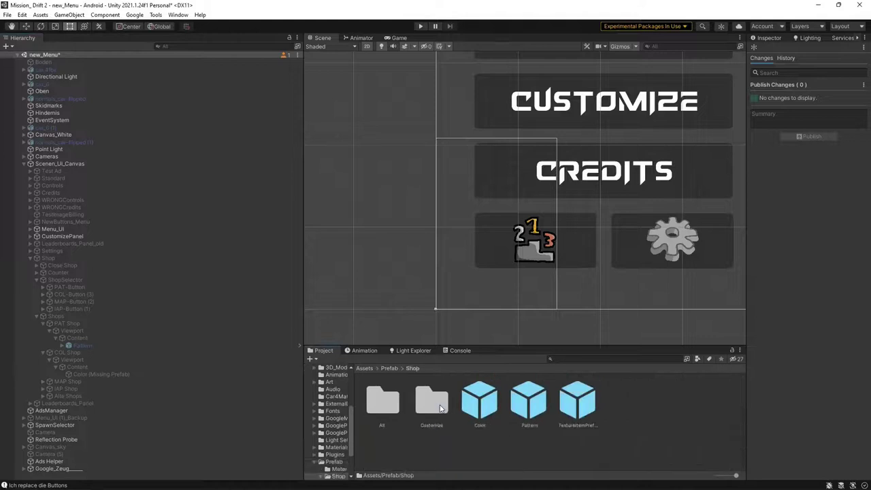
double_click(486, 406)
left_click(144, 87)
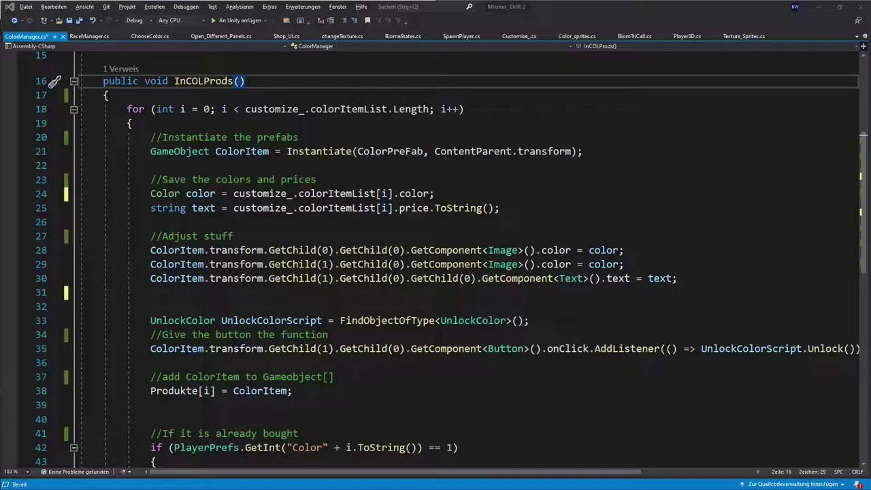
Write the ColorItem GetChild(1).GetChild(1) Image colour line on line 31, checking the prefab's Image
left_click(150, 293)
type("ColorItem")
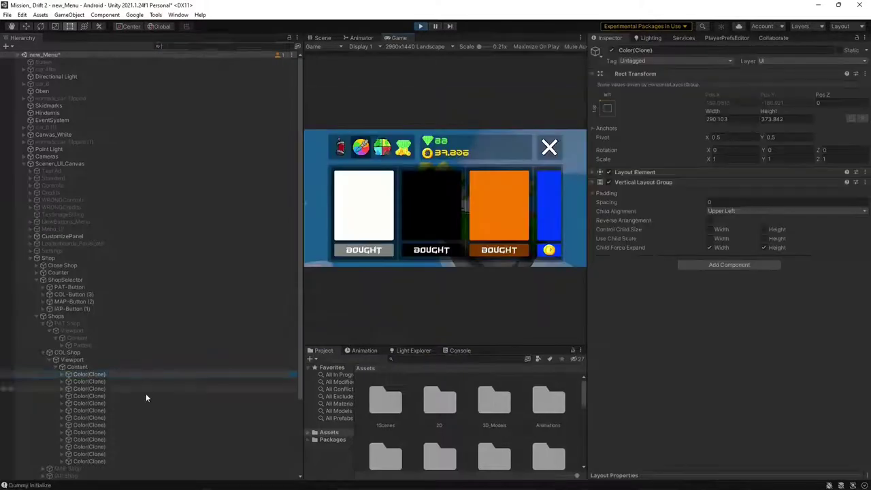
left_click(89, 462, "shift")
left_click(611, 50)
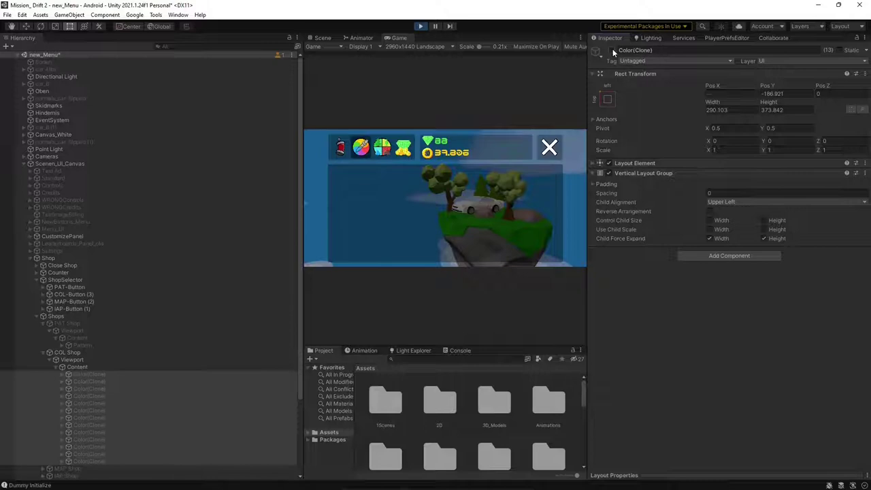
left_click(611, 50)
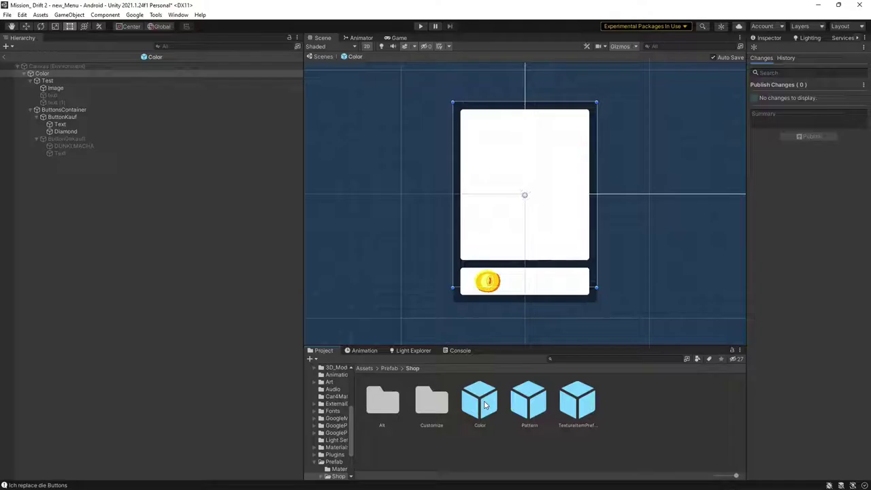
left_click(146, 88)
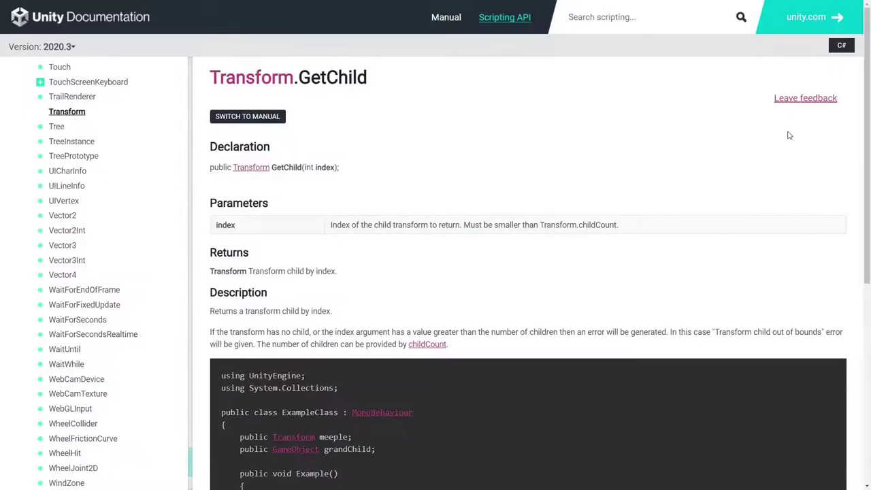
scroll(776, 139, "down", 2)
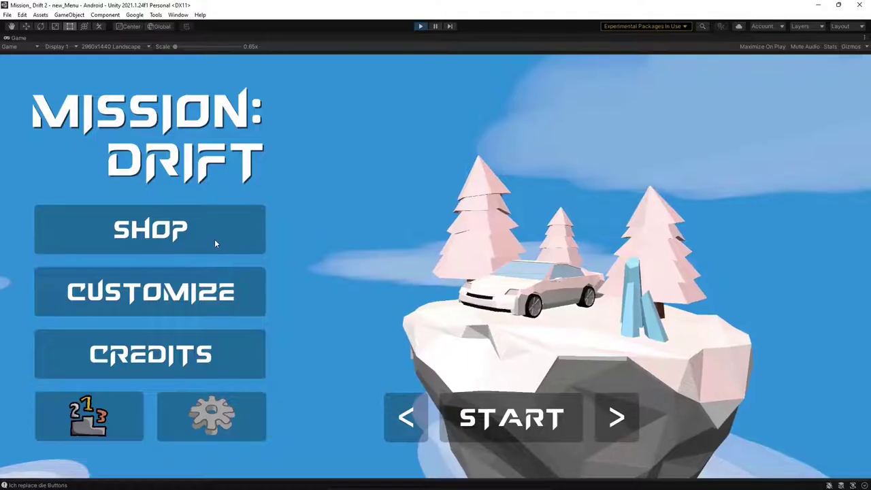
Buy the 100 Jewels pack from the shop's jewel tab and confirm the test purchase
left_click(204, 232)
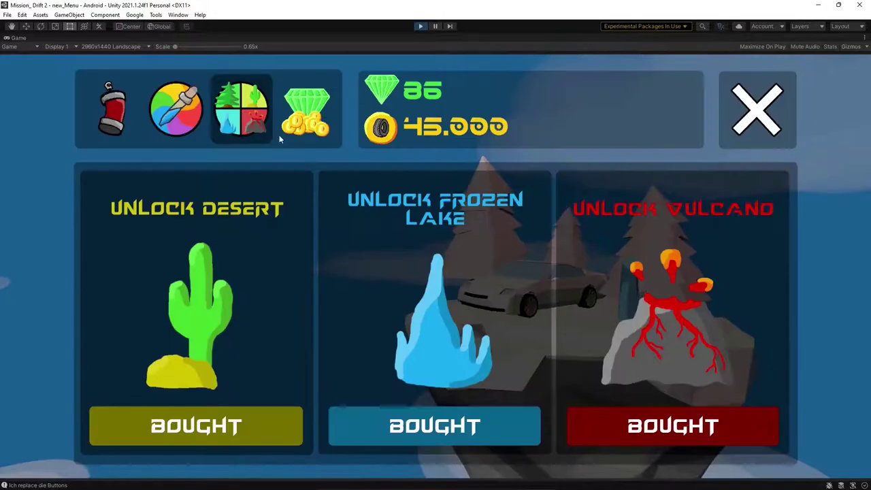
left_click(300, 126)
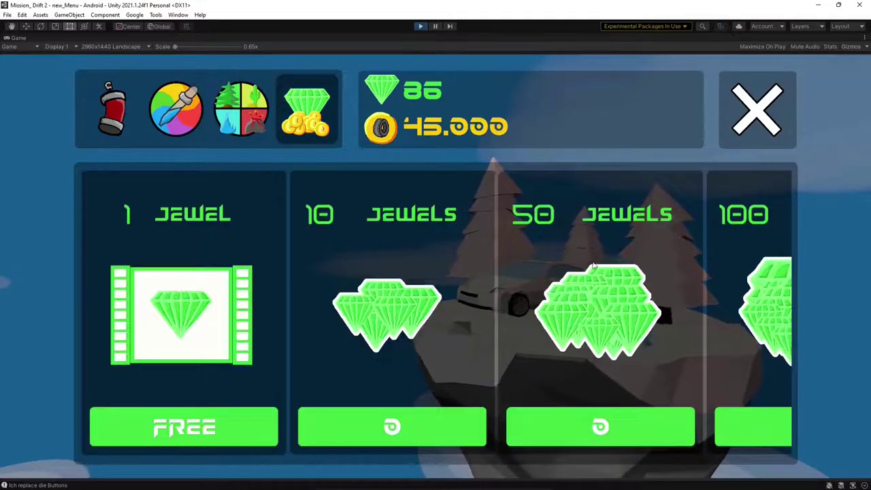
left_click_drag(536, 286, 259, 287)
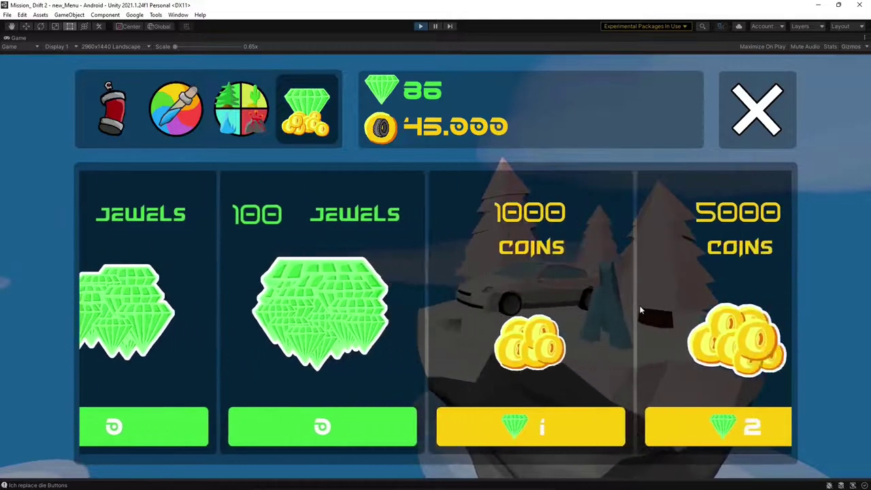
left_click_drag(717, 291, 545, 338)
left_click(325, 414)
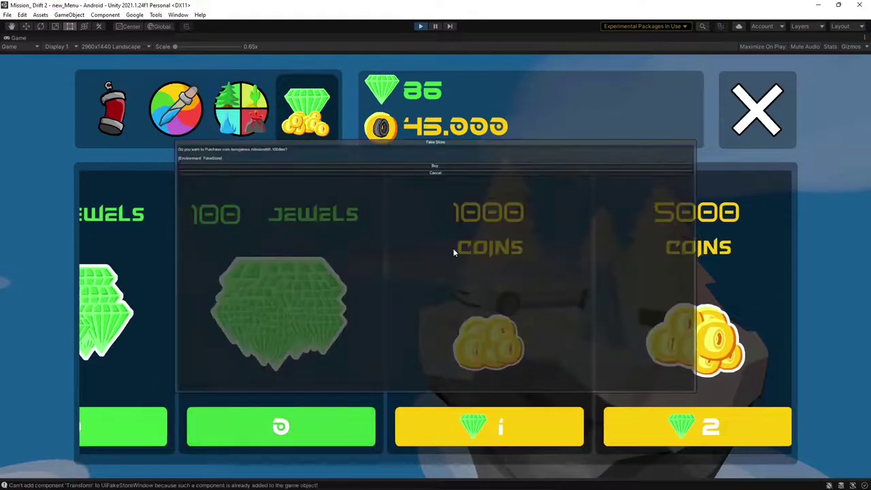
left_click(460, 165)
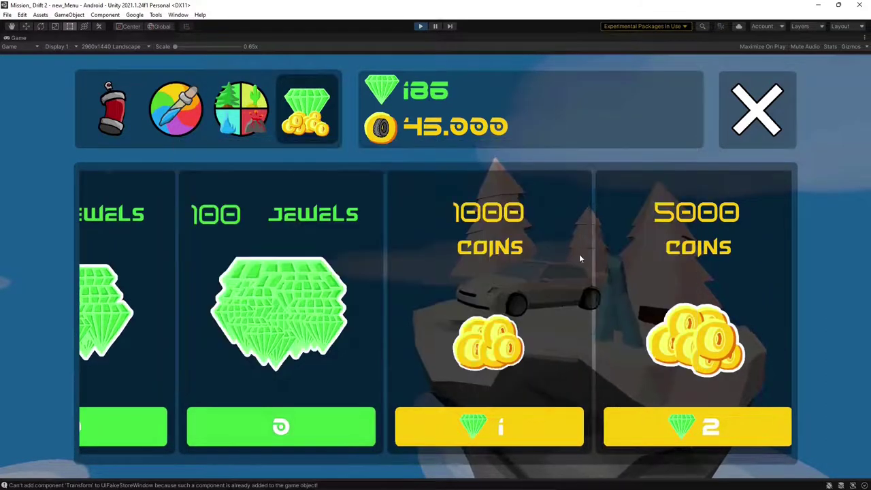
Spend jewels on the 10000 and 5000 coin packs
left_click_drag(579, 254, 329, 267)
left_click(681, 427)
left_click(473, 427)
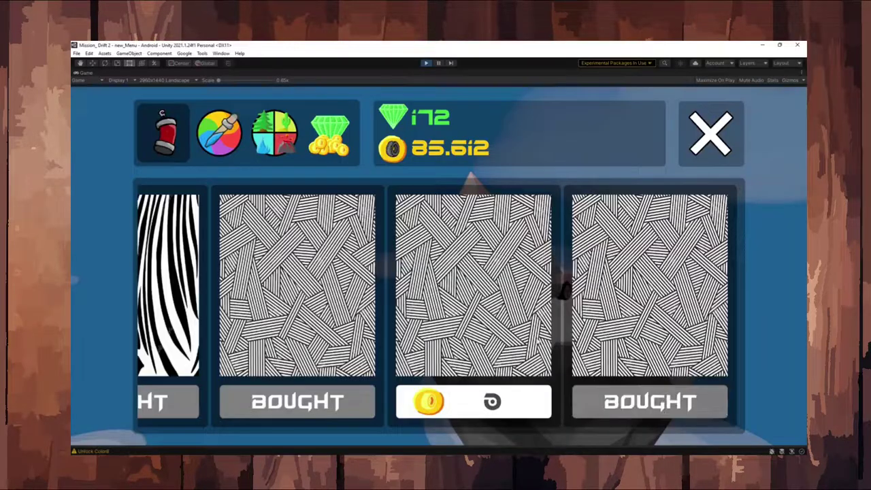
Buy the Frozen Lake map for 10 gems, then browse the pattern and map tabs
left_click(275, 133)
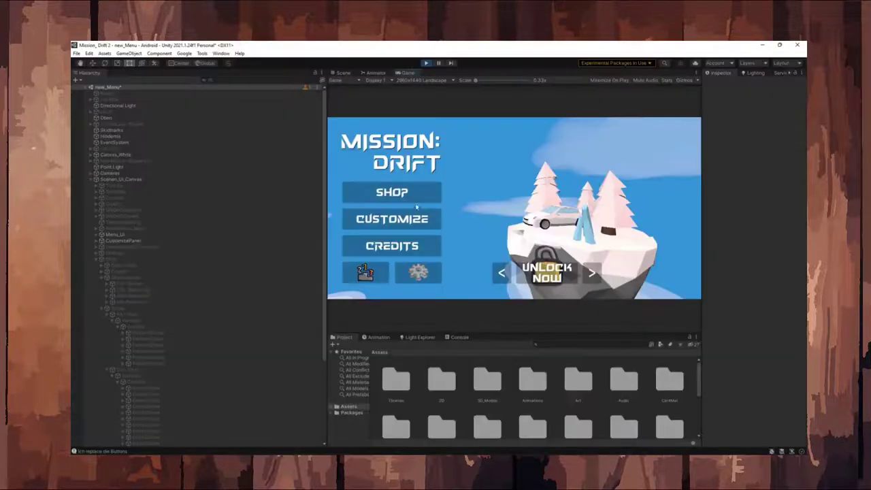
left_click(530, 277)
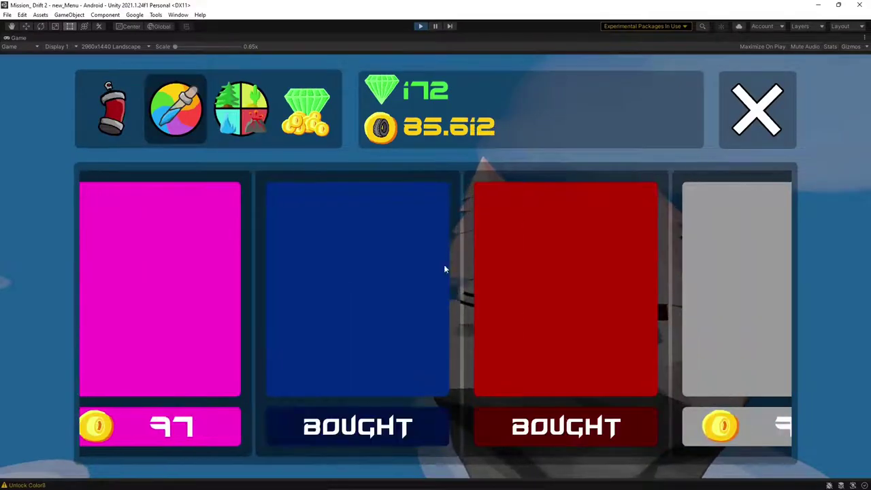
left_click(111, 109)
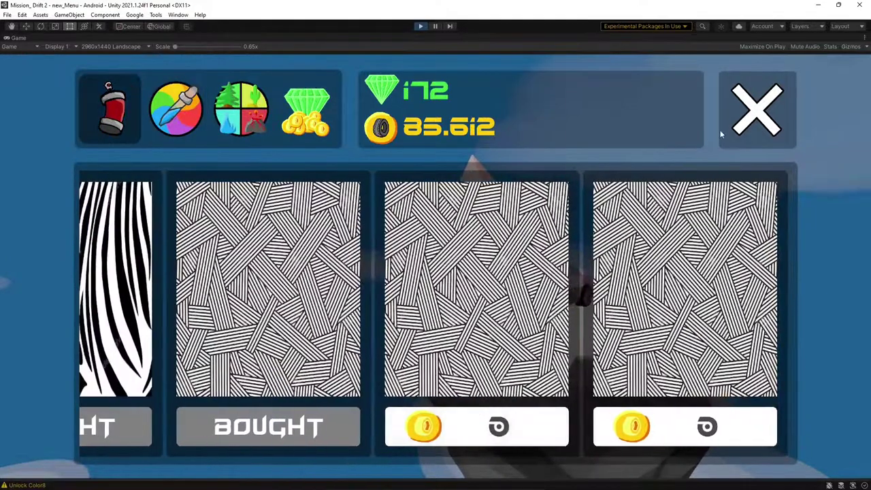
left_click(242, 109)
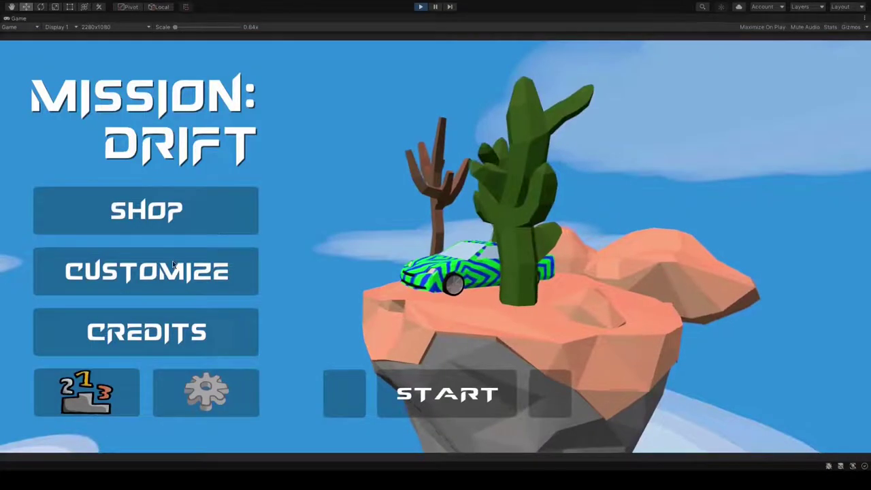
Give the car the zebra pattern with red first colour and grey second colour
left_click(145, 271)
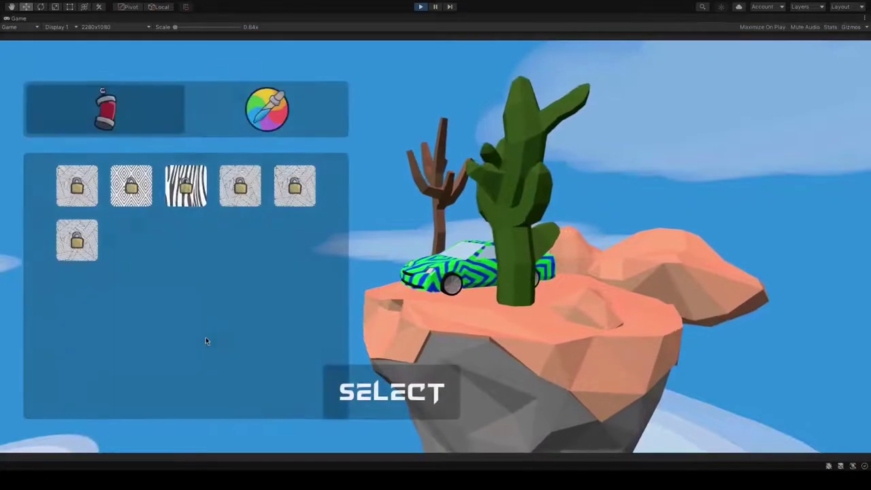
left_click(186, 185)
left_click(250, 117)
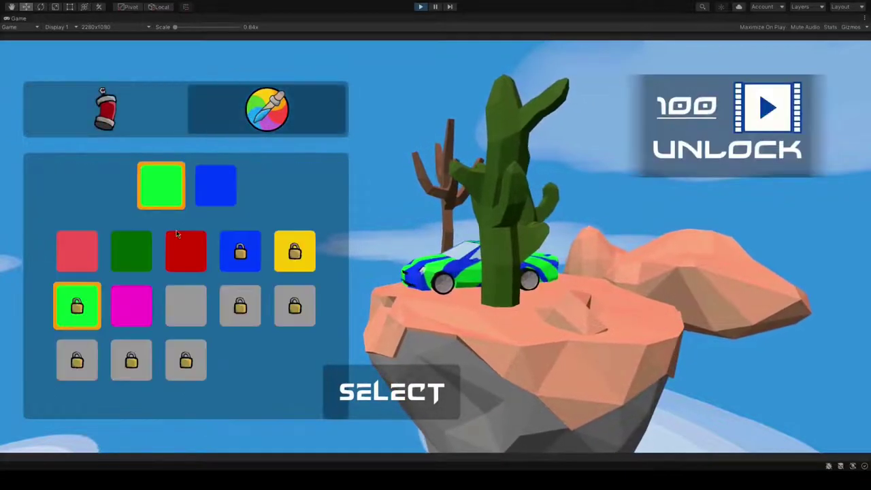
left_click(186, 251)
left_click(221, 179)
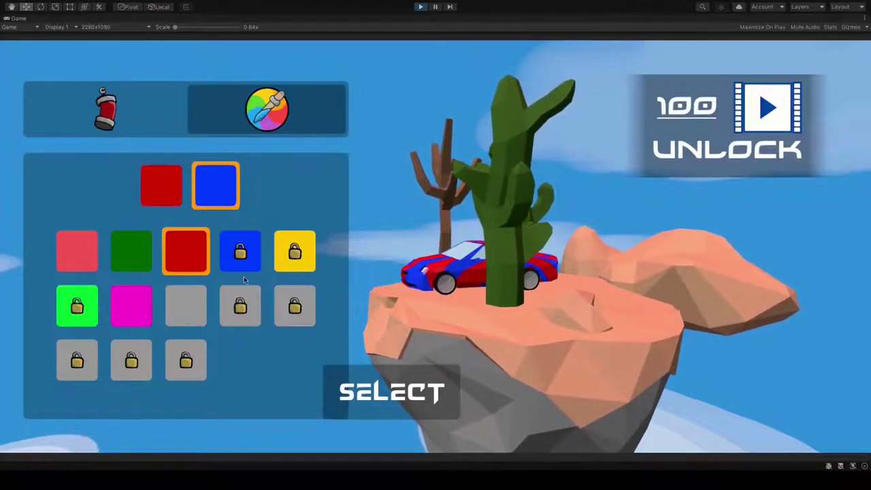
left_click(172, 299)
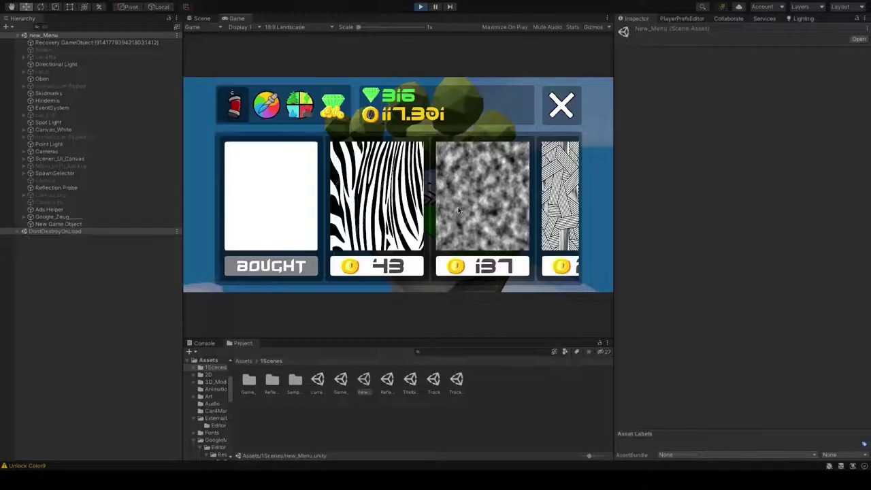
Buy the 137-coin and 223-coin patterns, then close the shop
left_click_drag(458, 210, 385, 221)
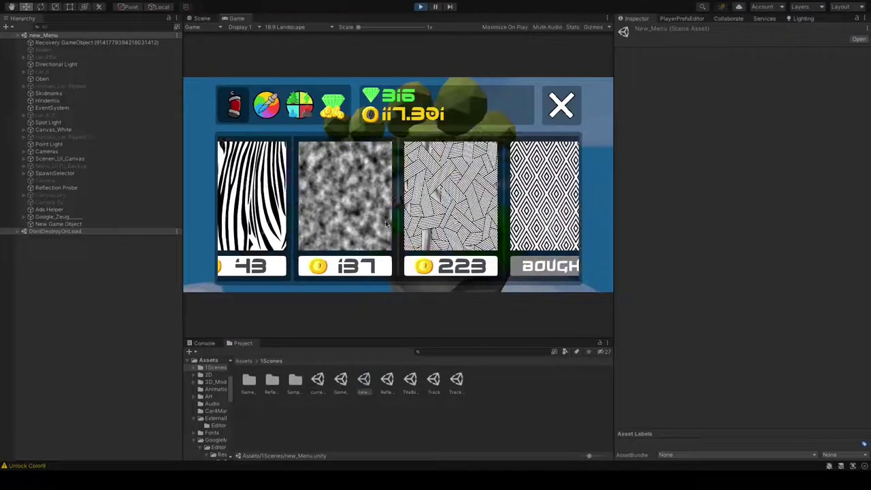
left_click(419, 266)
left_click(346, 263)
left_click(559, 107)
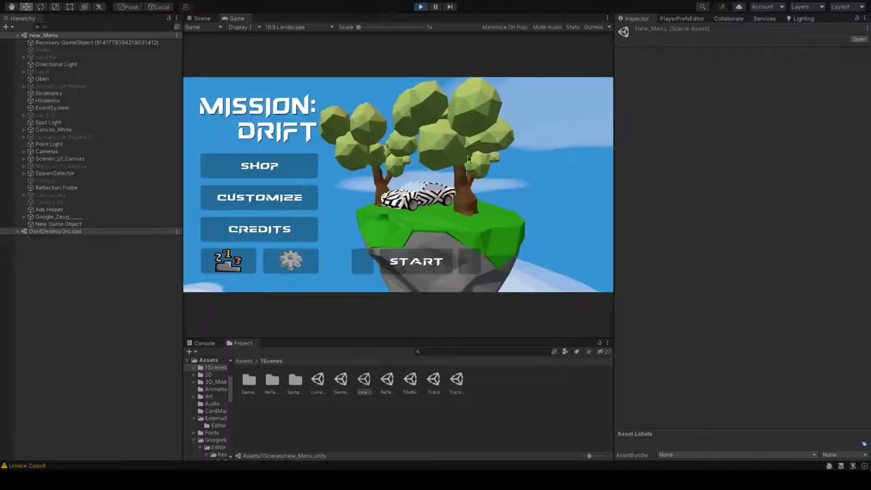
Set the second colour to red and try several locked grey first colours
left_click(337, 194)
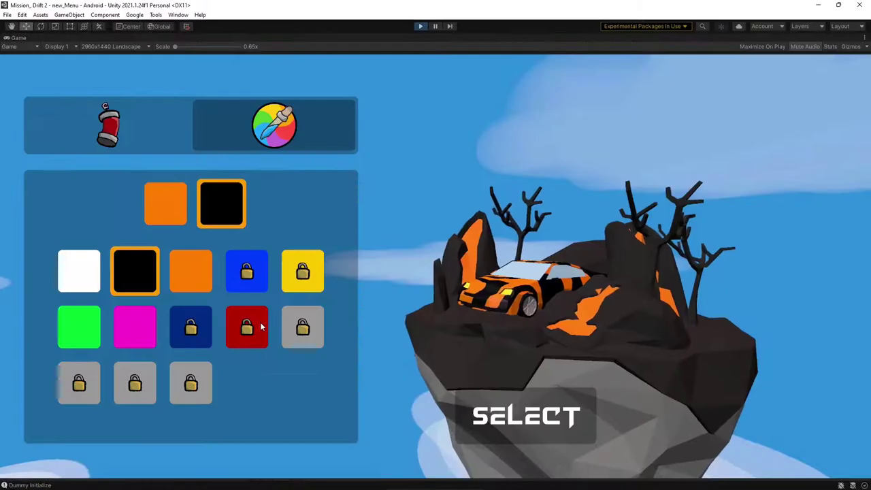
left_click(261, 327)
left_click(180, 217)
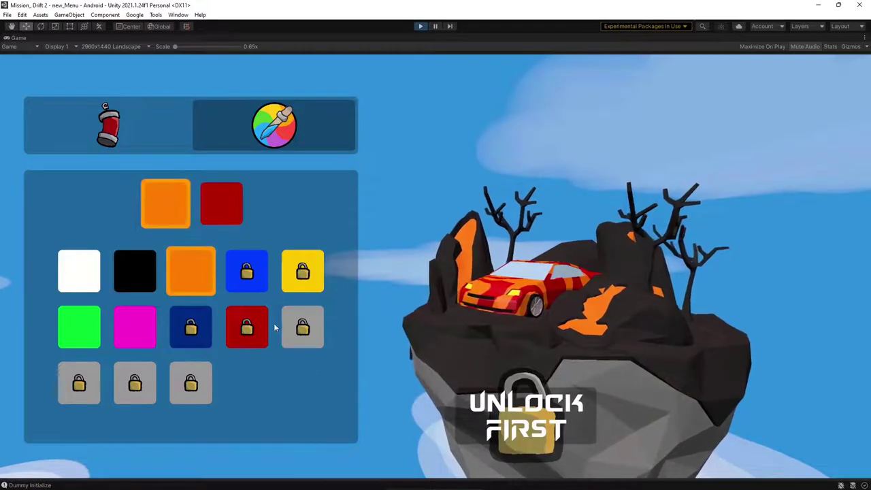
left_click(300, 333)
left_click(190, 383)
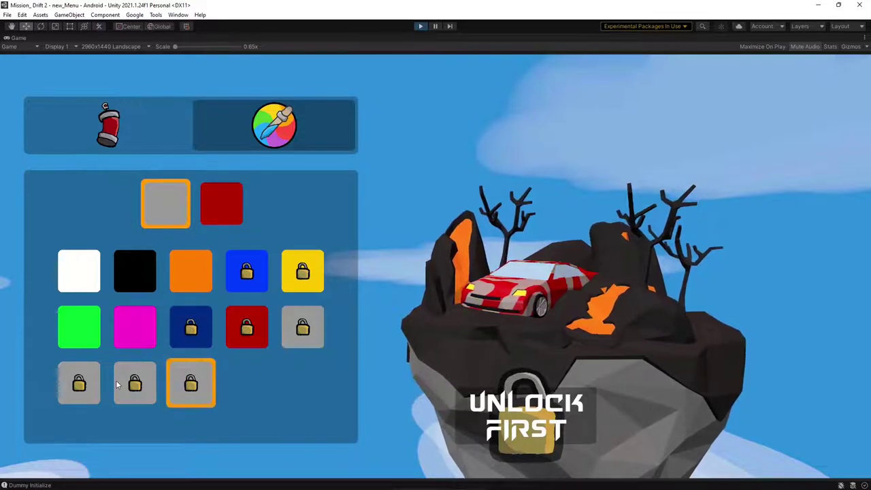
left_click(131, 385)
left_click(224, 207)
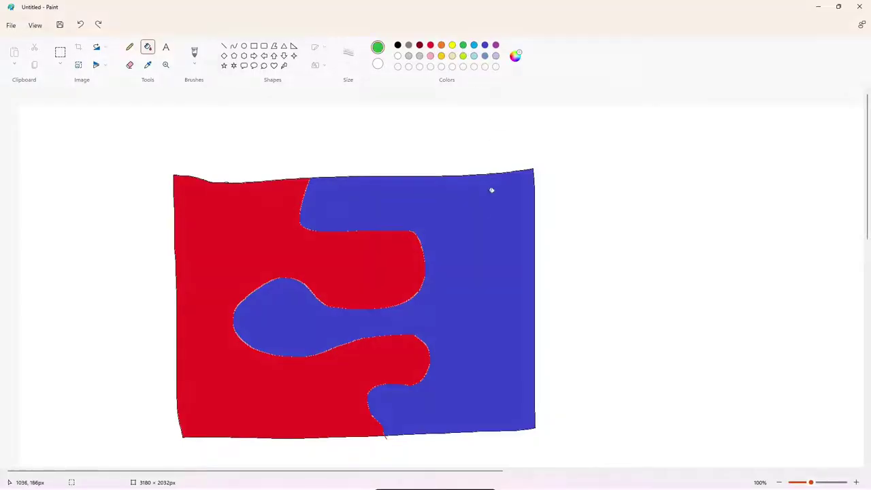
Paint the first colour green and the second colour orange, then magenta
left_click(481, 220)
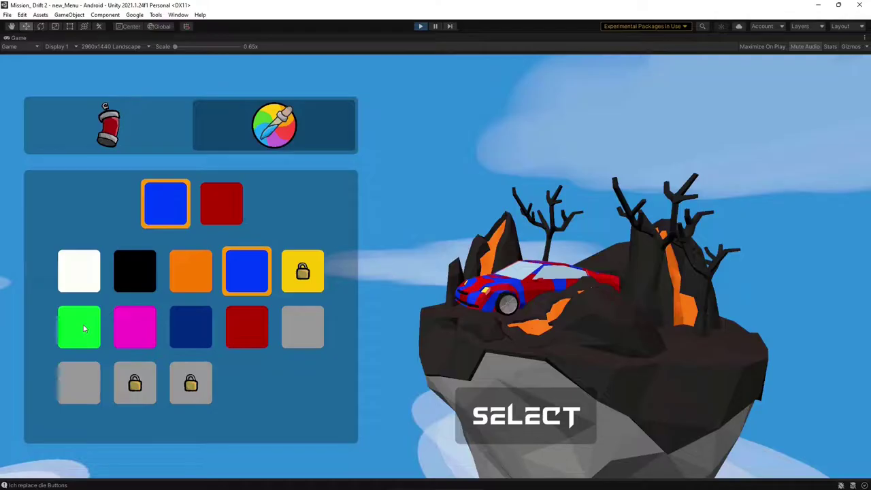
left_click(78, 327)
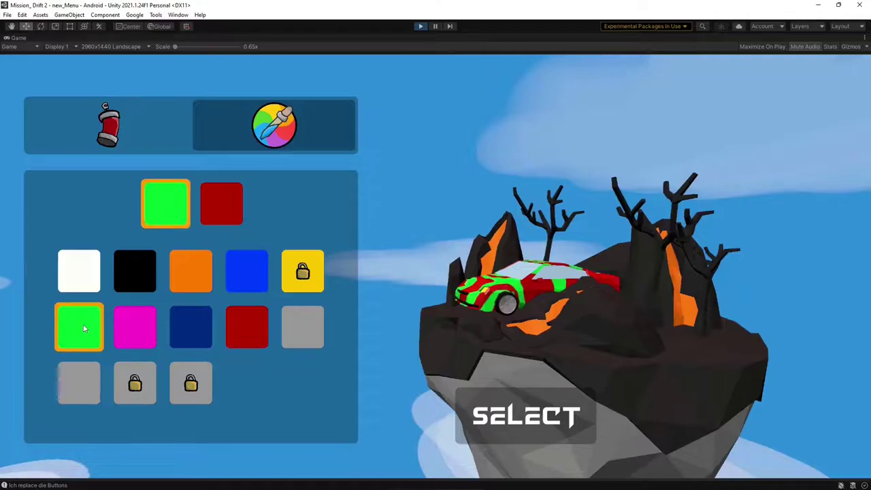
left_click(222, 203)
left_click(184, 277)
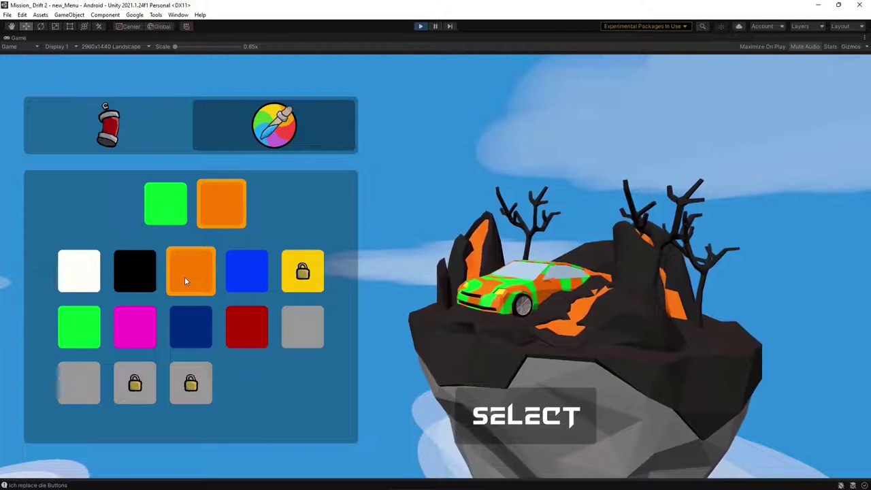
left_click(136, 327)
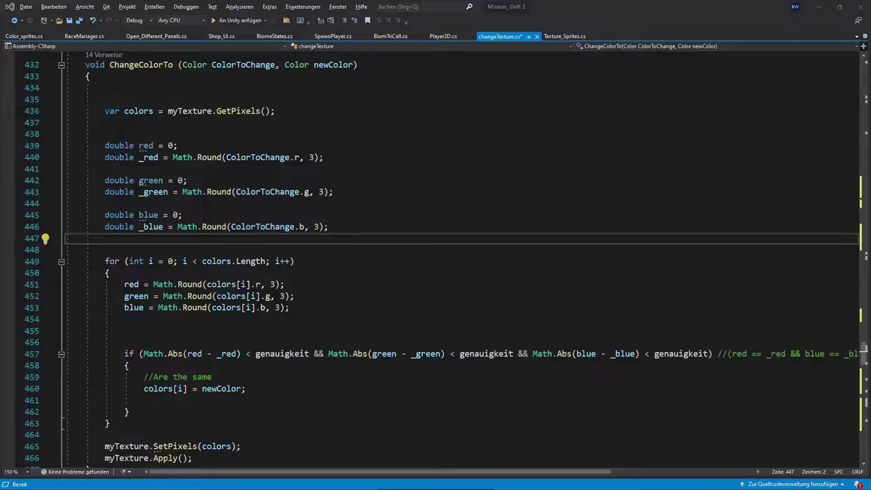
Highlight ChangeColorTo's GetPixels line, pixel-comparison loop and SetPixels/Apply lines in turn
left_click_drag(276, 111, 76, 111)
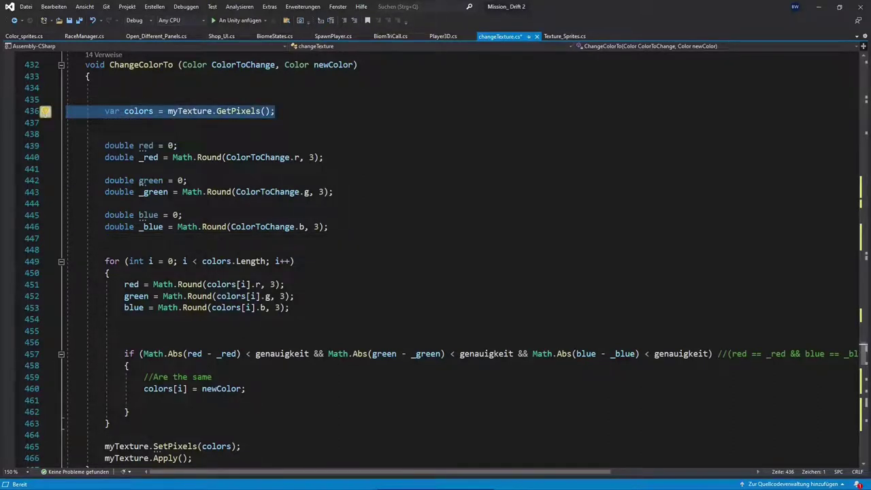
left_click_drag(104, 261, 106, 435)
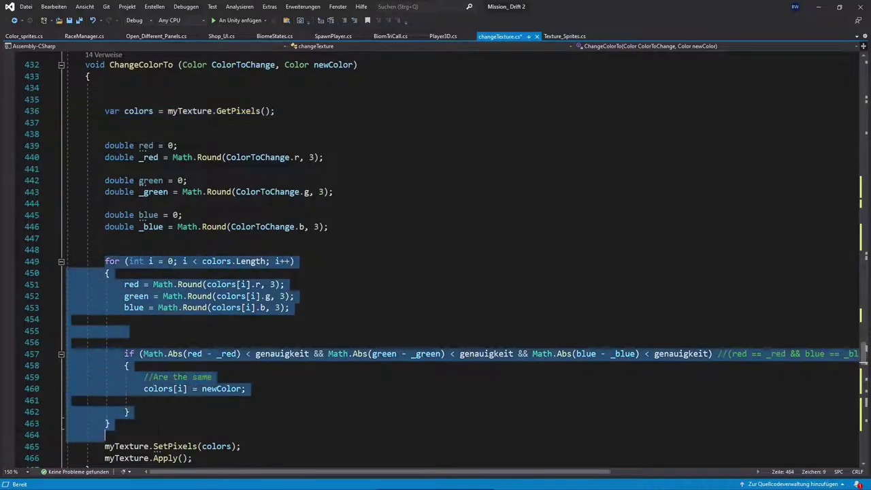
scroll(107, 434, "down", 1)
left_click(197, 423)
left_click_drag(193, 424, 67, 400)
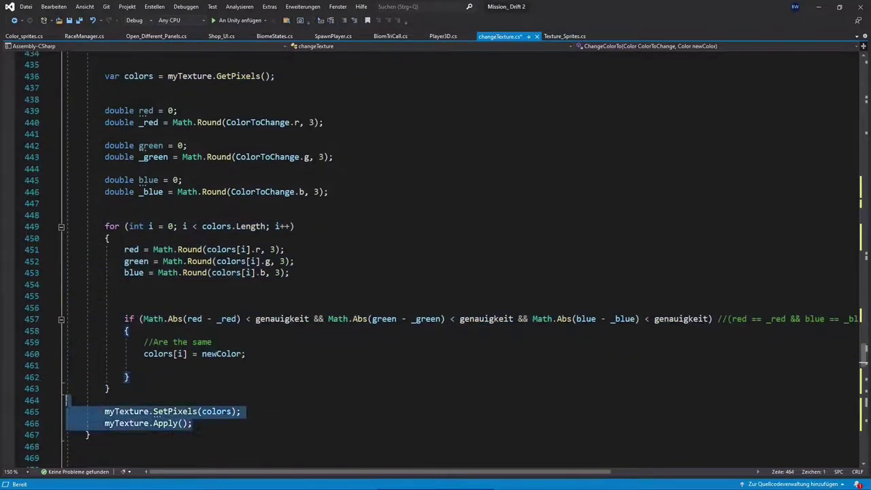
left_click(334, 387)
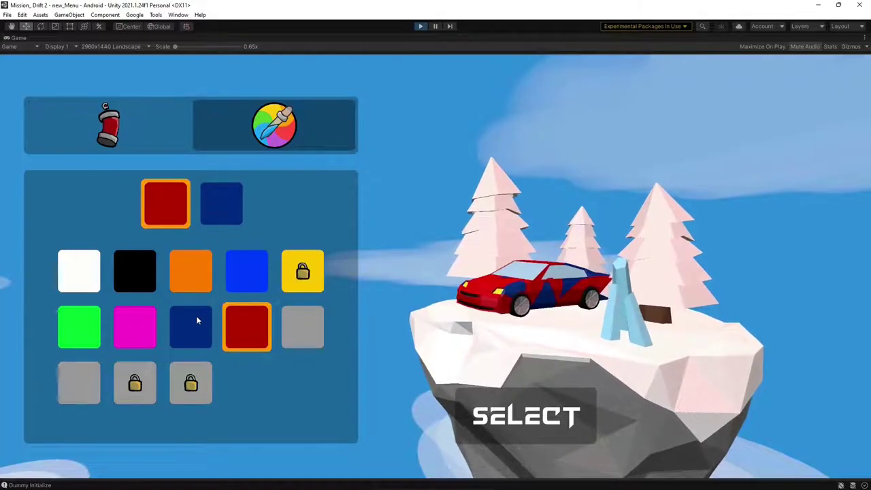
Paint the car dark blue, then set both colour slots to orange, then black
left_click(197, 317)
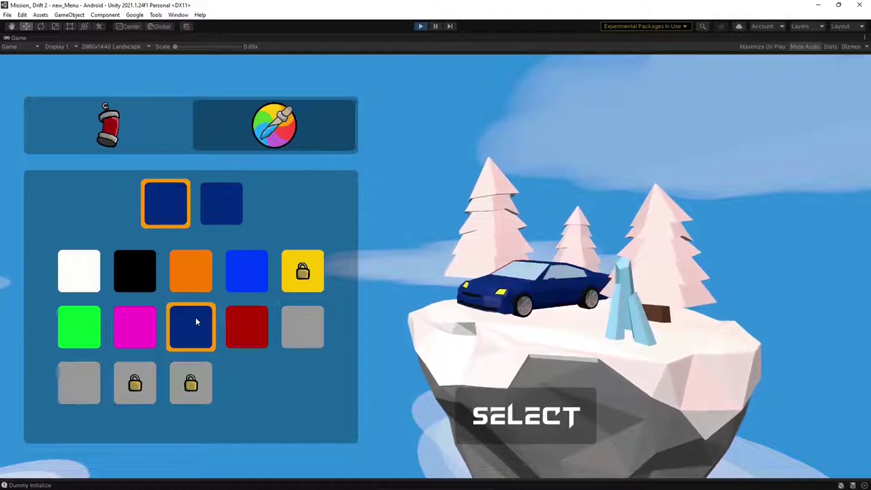
left_click(194, 270)
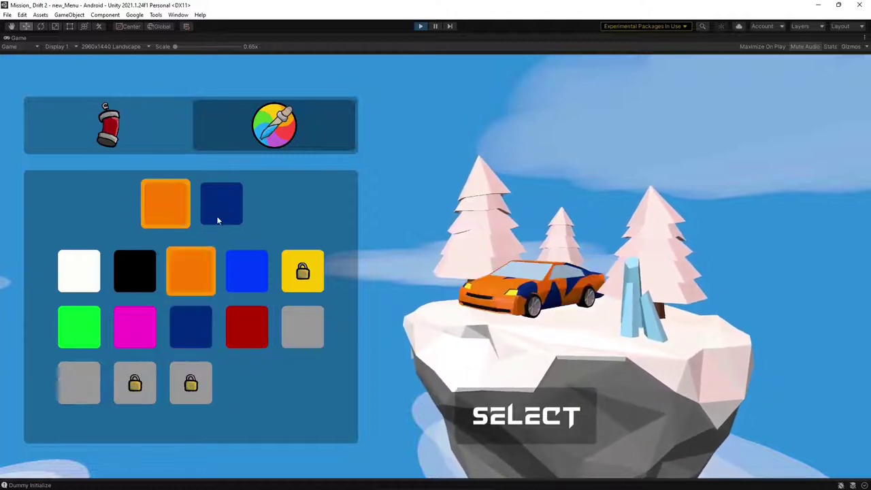
left_click(219, 208)
left_click(192, 266)
left_click(144, 276)
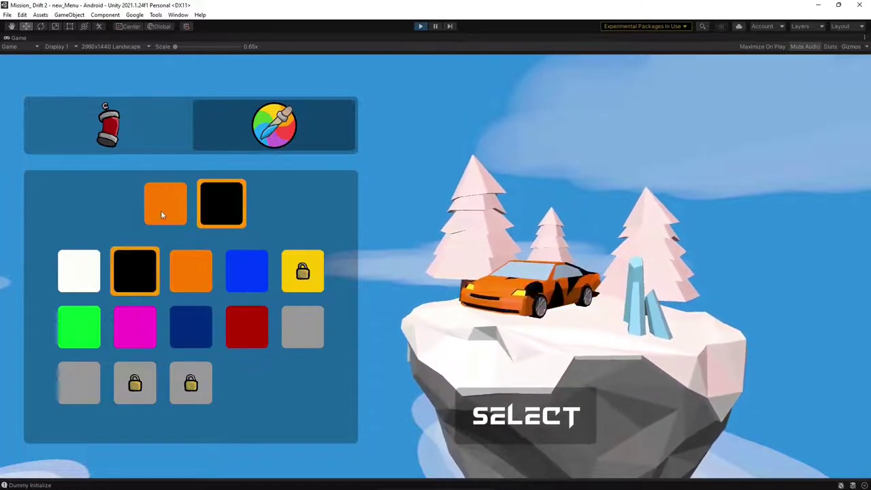
left_click(162, 208)
left_click(142, 272)
Paint the car entirely magenta, then set both colour slots to bright blue
left_click(139, 321)
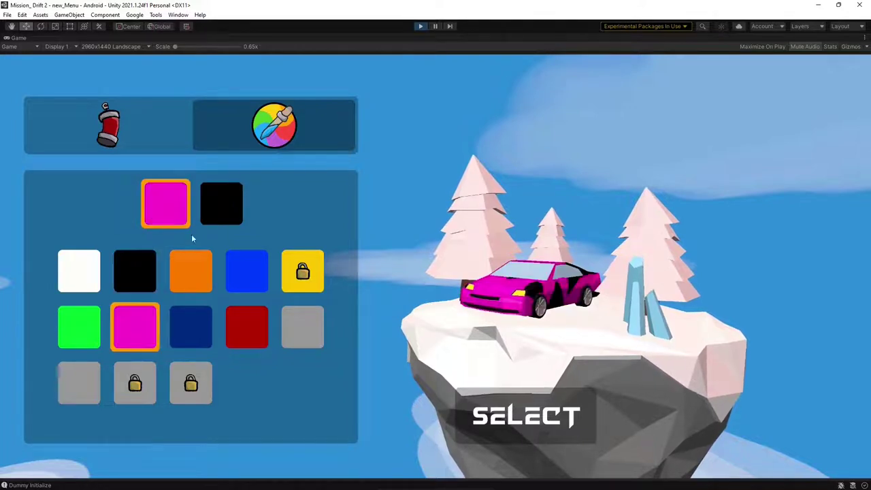
left_click(222, 204)
left_click(138, 324)
left_click(251, 273)
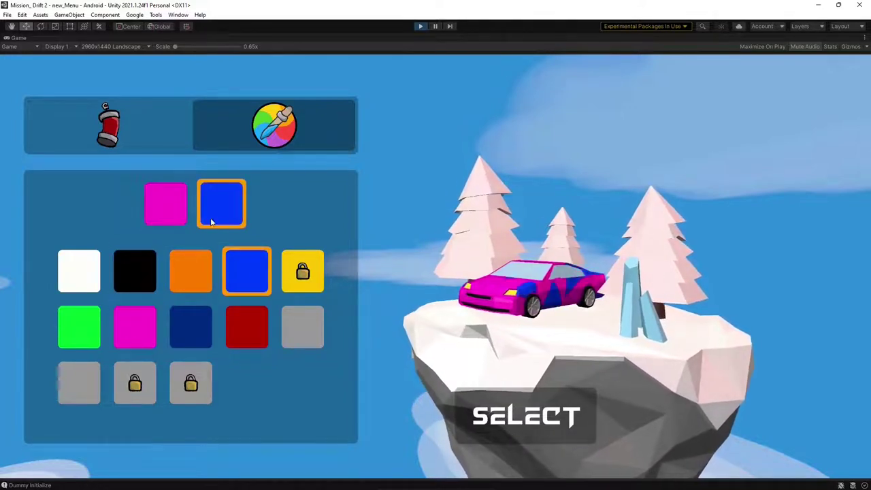
left_click(165, 204)
left_click(239, 273)
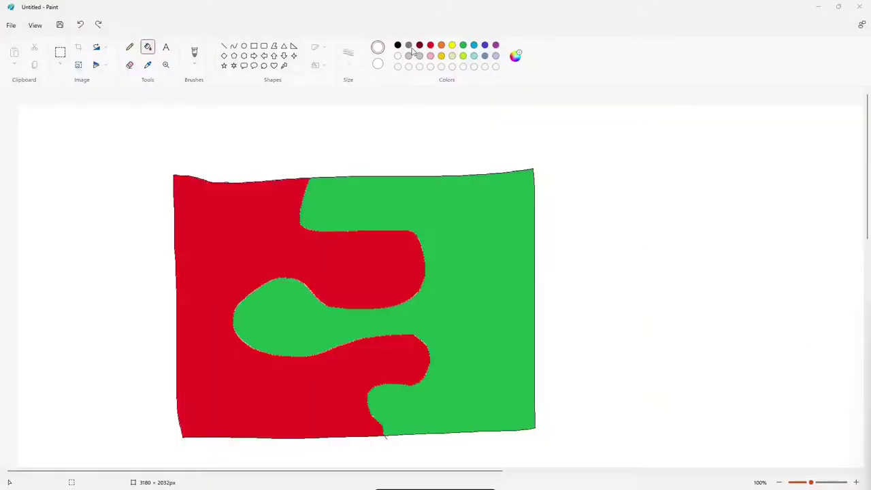
Bucket-fill the puzzle pieces black and white, then orange, and finally the whole shape blue
left_click(397, 45)
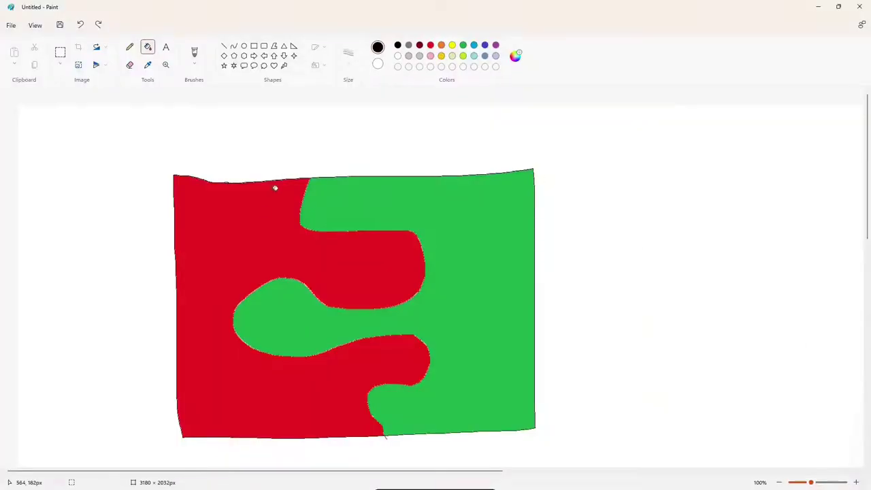
left_click(275, 188)
left_click(397, 56)
left_click(424, 205)
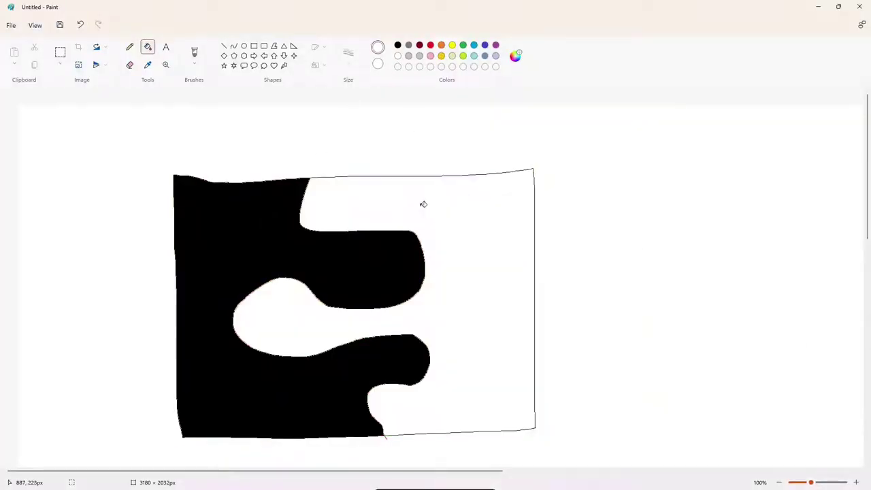
left_click(441, 45)
left_click(266, 219)
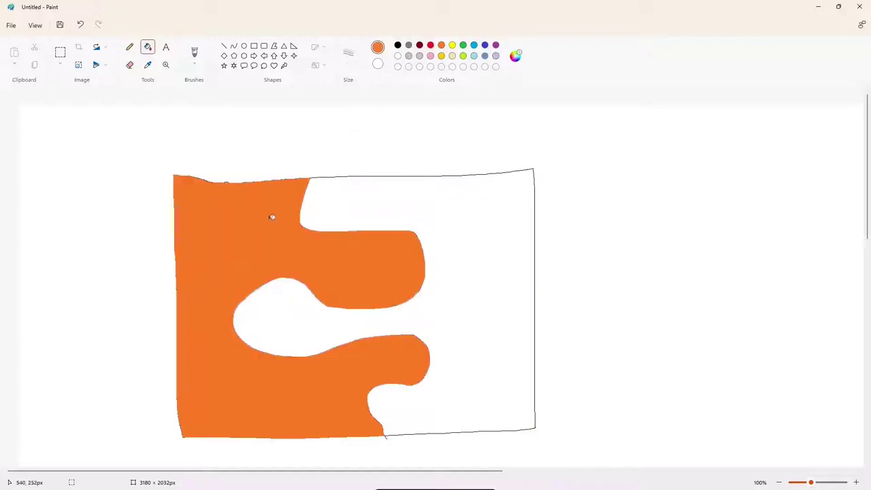
left_click(388, 204)
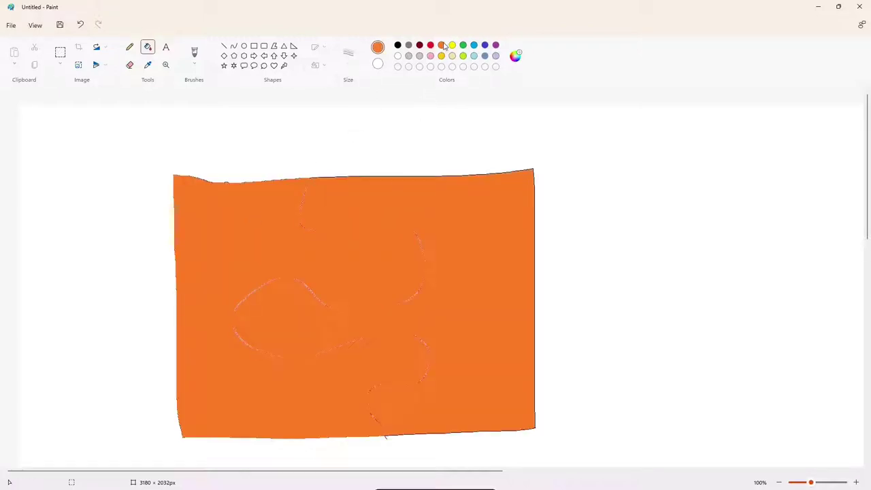
left_click(364, 204)
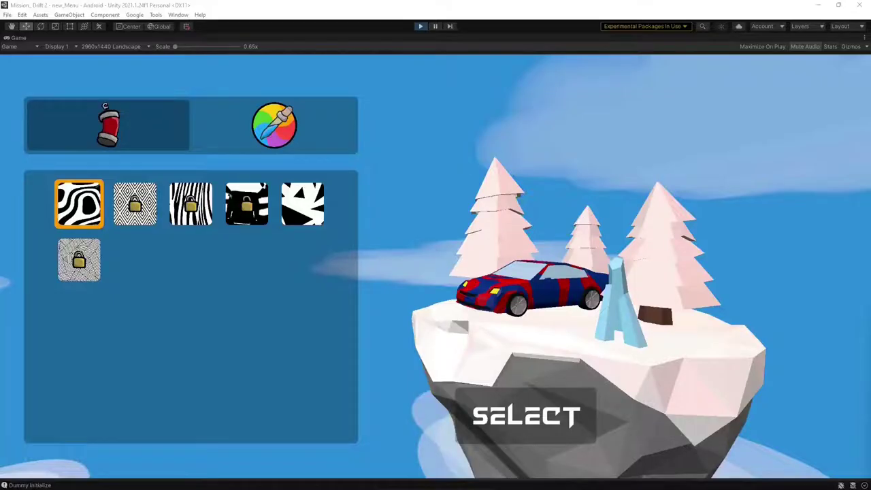
Preview the second through fifth paint patterns, including the striped one, on the car
left_click(136, 227)
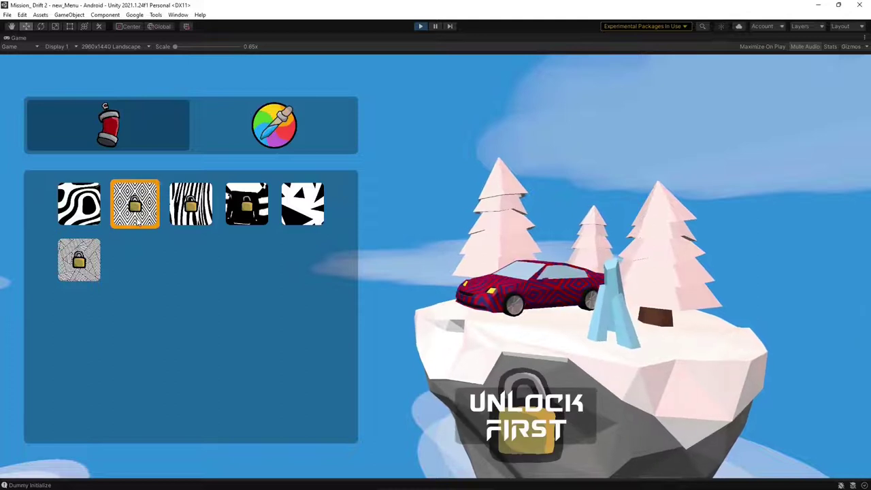
left_click(194, 216)
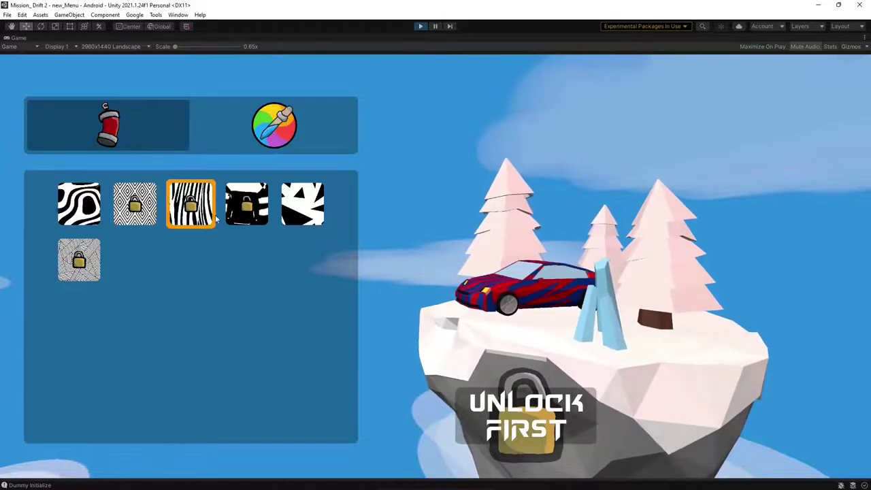
left_click(241, 219)
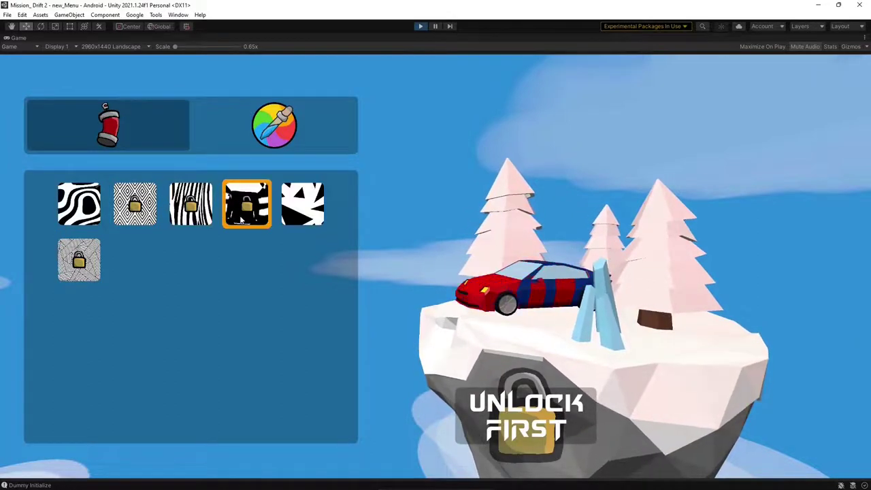
left_click(312, 213)
Set the second colour to orange and the main colour to black, yellow, then red
left_click(274, 125)
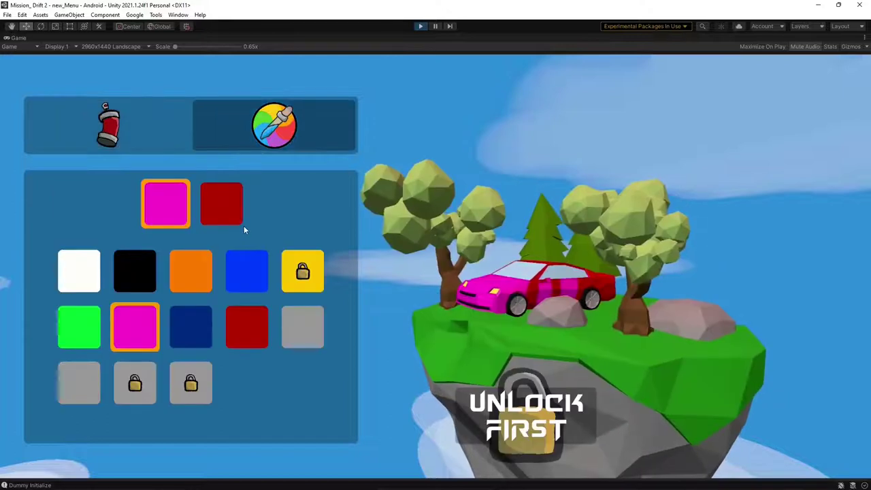
left_click(224, 217)
left_click(186, 253)
left_click(170, 203)
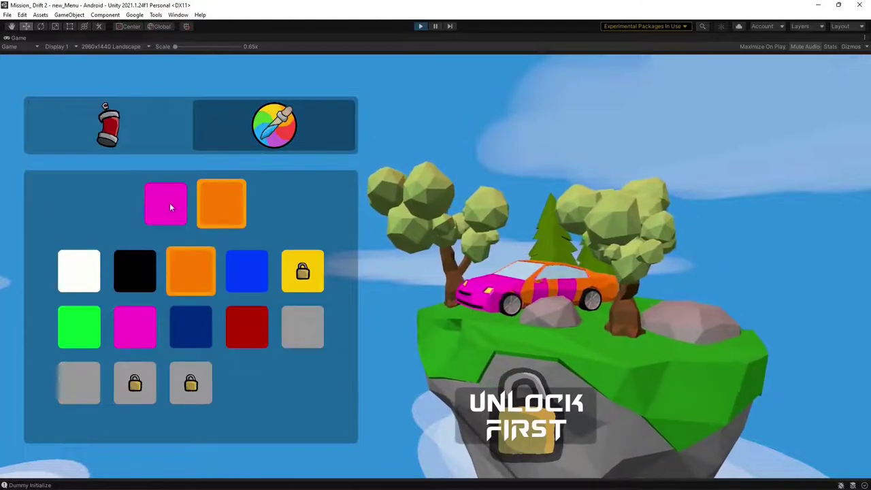
left_click(140, 272)
left_click(308, 279)
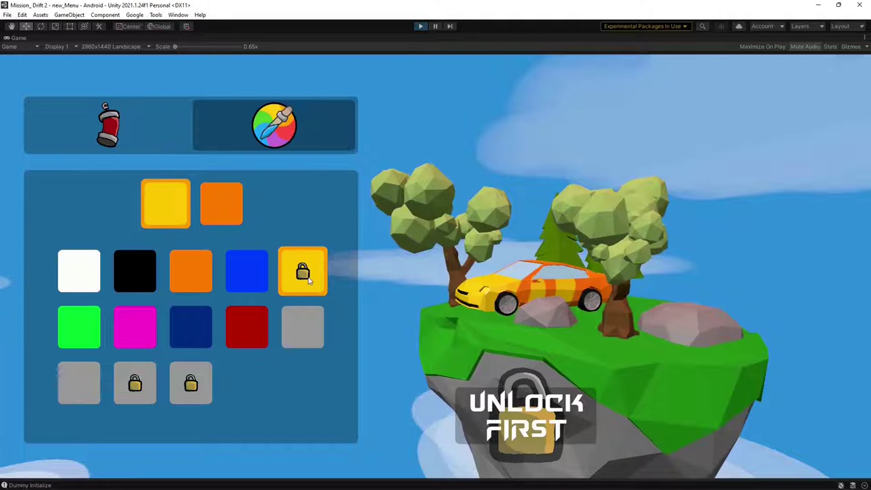
left_click(252, 331)
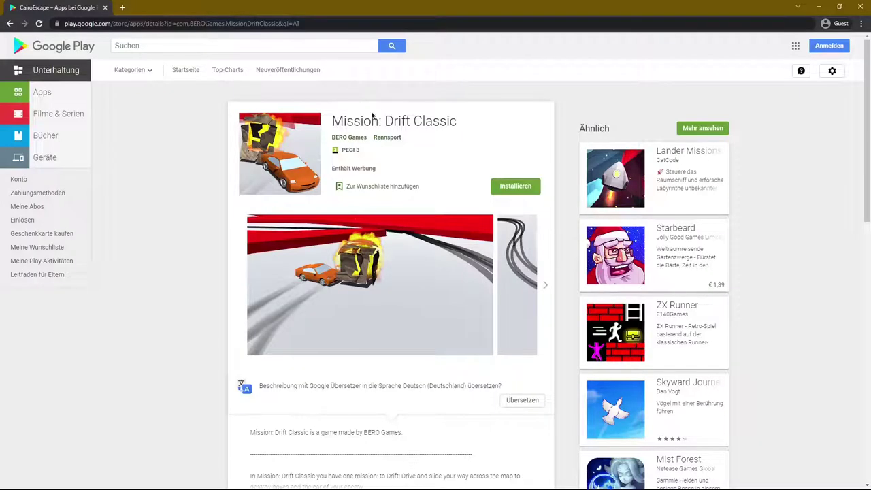
Scroll through the Mission Drift store page and the drift game search results
scroll(346, 161, "down", 10)
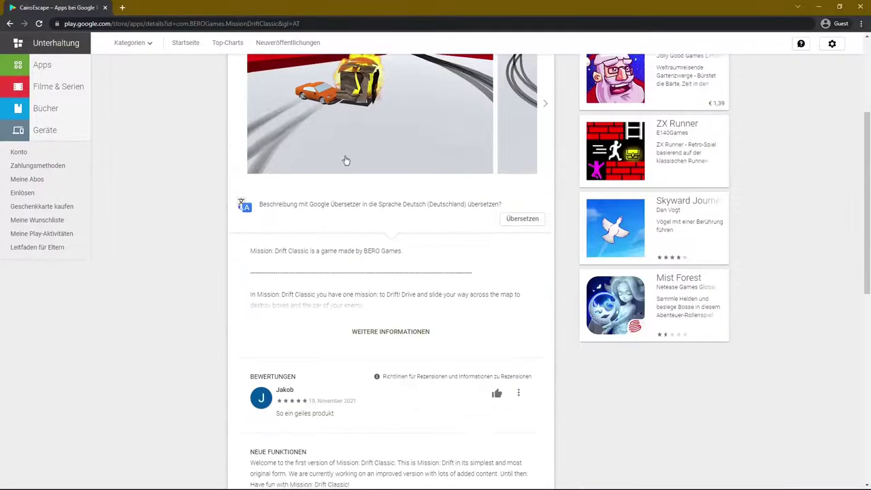
scroll(335, 184, "up", 10)
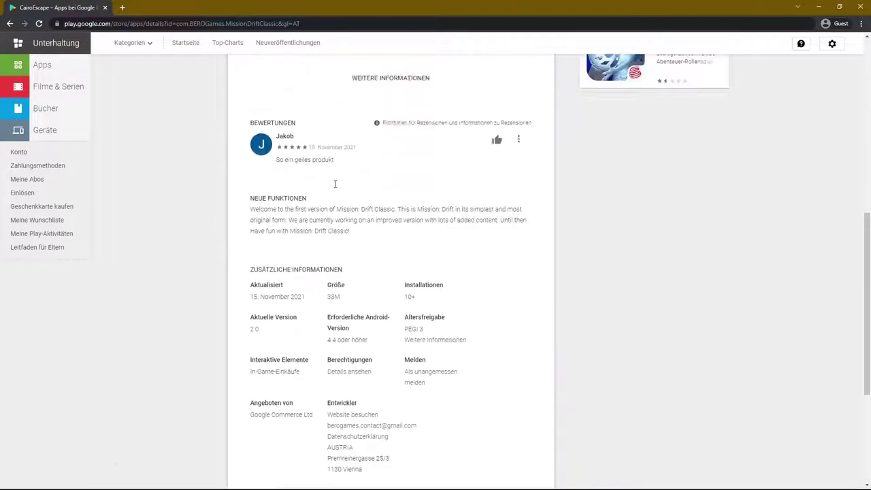
scroll(313, 330, "up", 3)
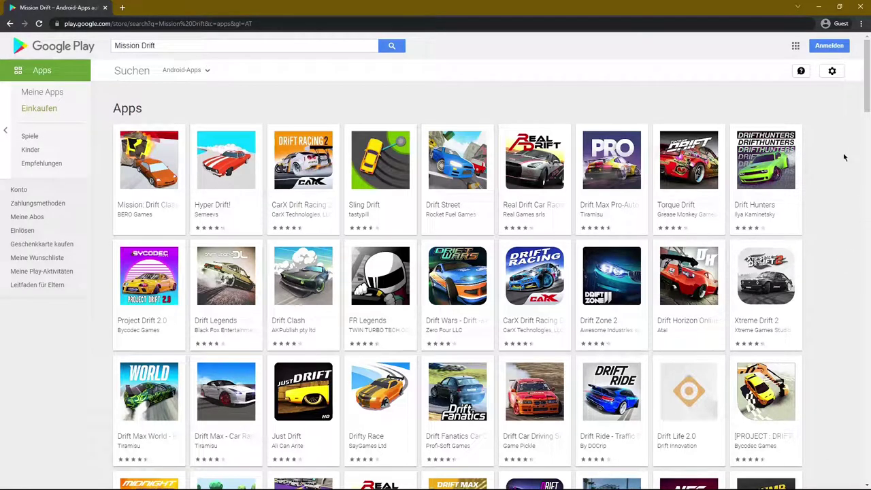
scroll(839, 153, "down", 1)
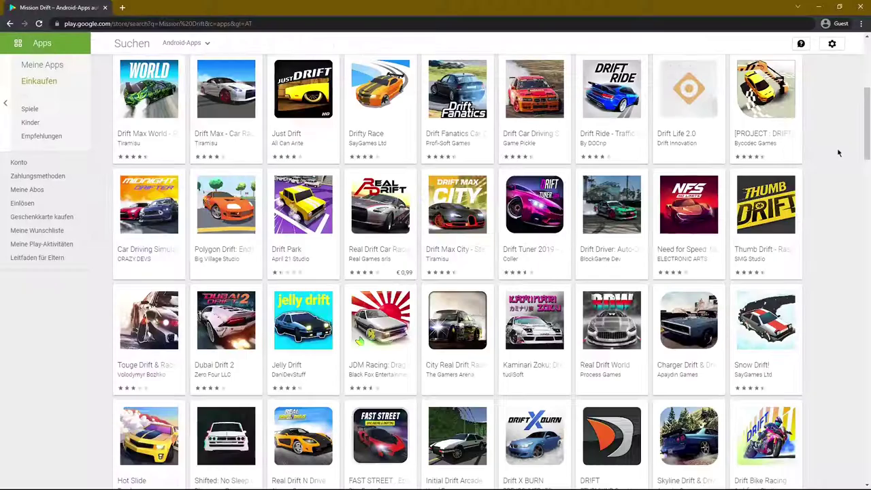
scroll(838, 153, "down", 1)
scroll(838, 153, "down", 1)
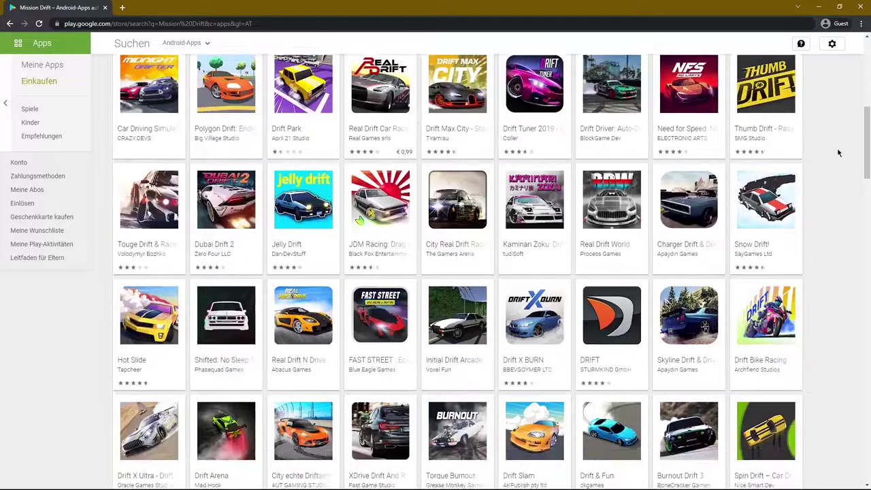
scroll(839, 153, "down", 1)
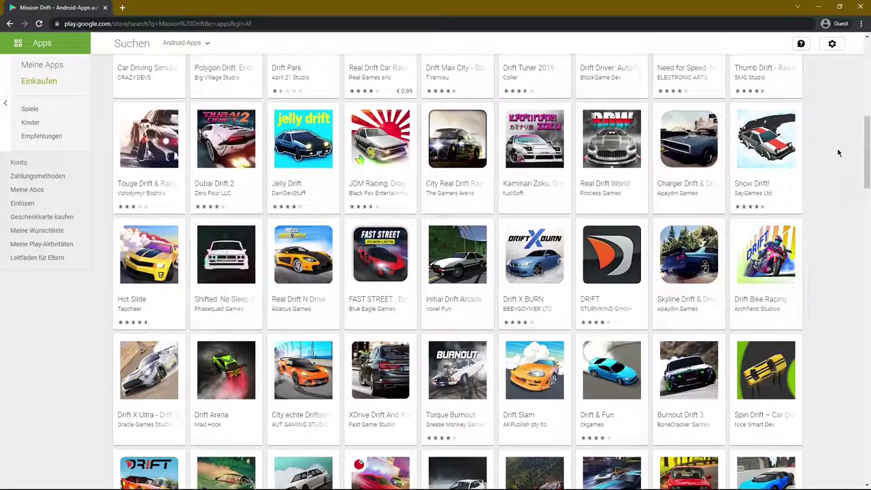
scroll(839, 153, "down", 1)
scroll(839, 153, "down", 1)
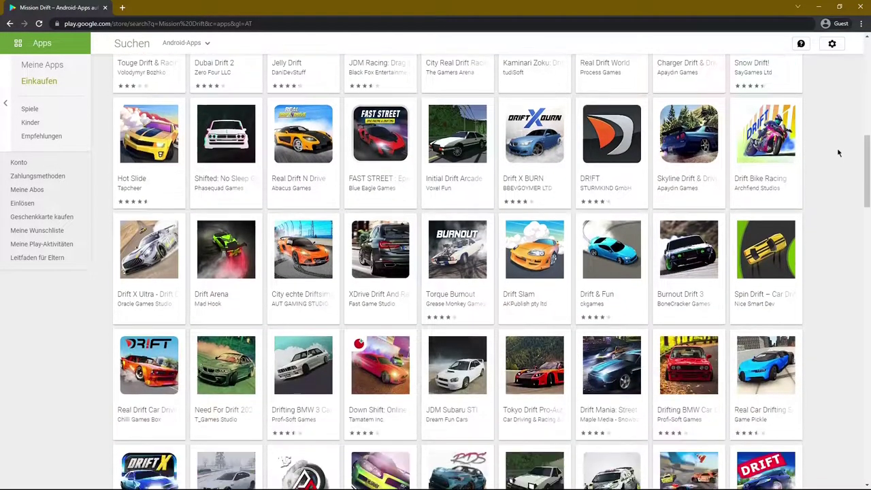
scroll(839, 153, "down", 1)
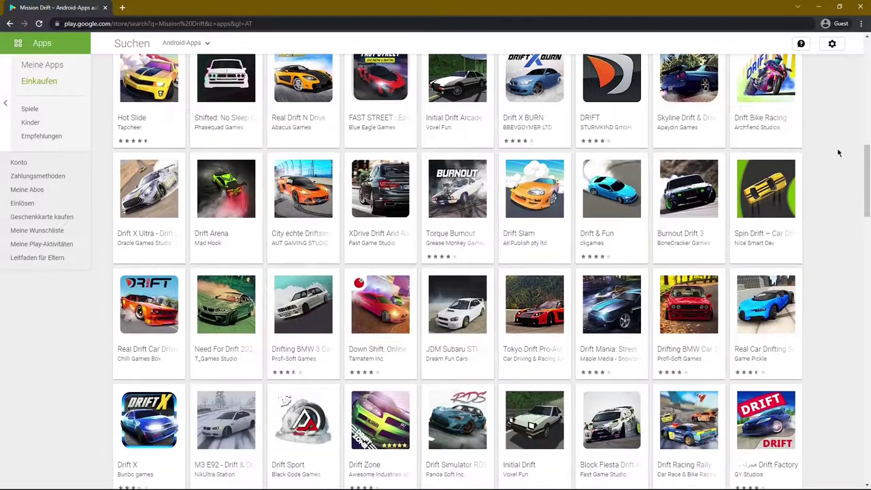
scroll(838, 153, "down", 1)
scroll(839, 153, "down", 1)
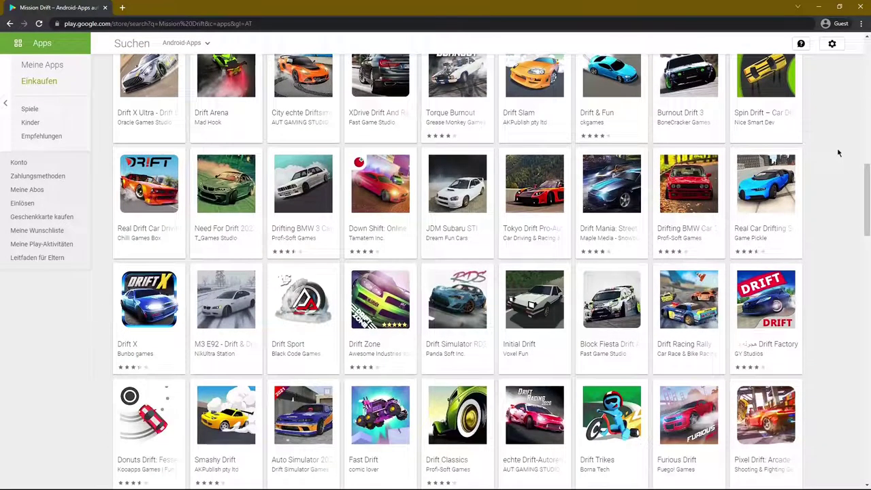
scroll(839, 153, "down", 1)
scroll(838, 153, "down", 1)
scroll(838, 153, "down", 2)
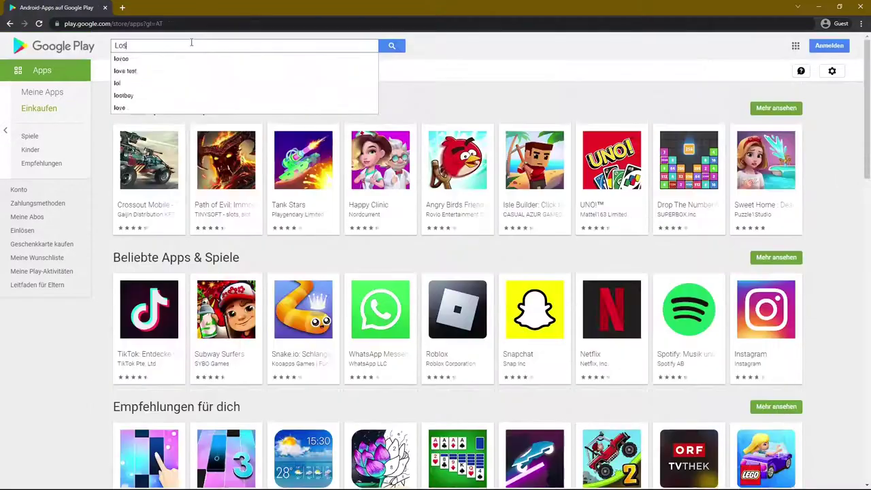
Complete the query 'Lost Tracks' and submit the Google Play search
type("st Tracks")
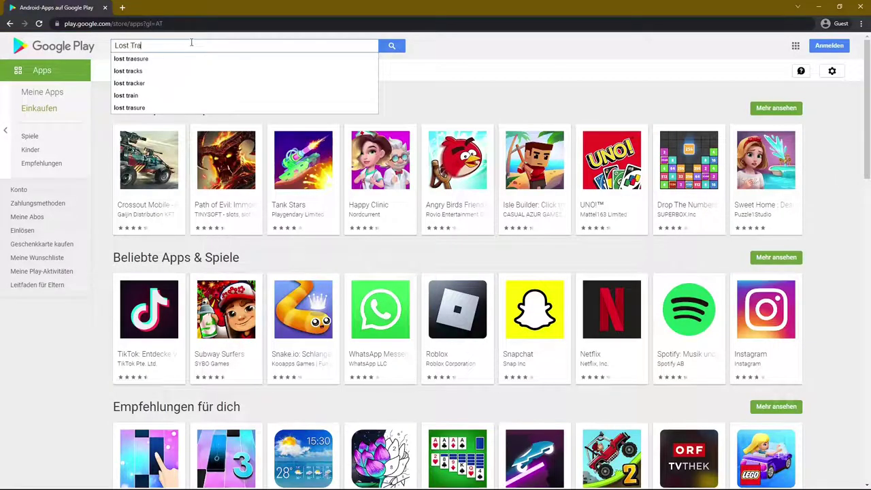
key("Return")
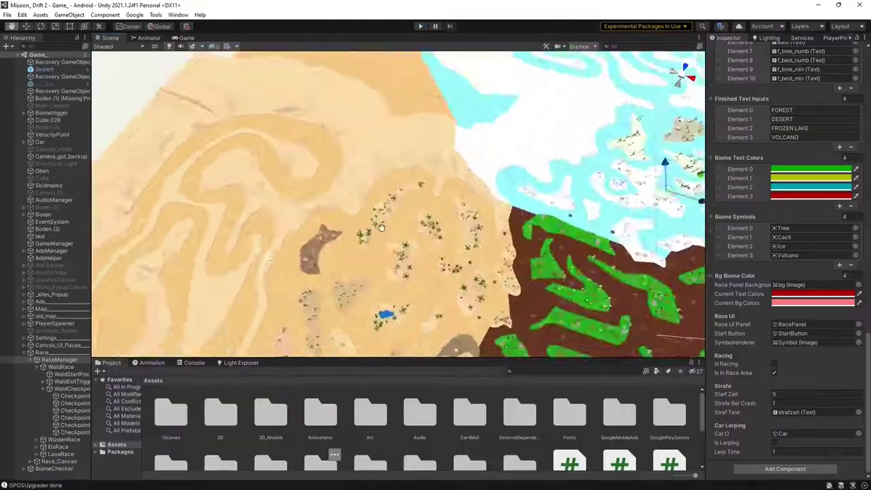
Fly the Scene view in among the trees, select two trees and tilt them
middle_click_drag(381, 227, 477, 204)
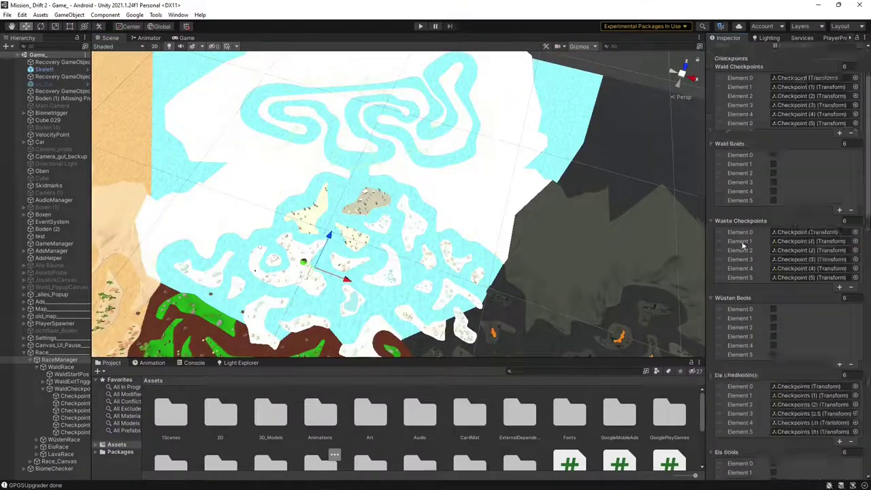
scroll(742, 243, "down", 2)
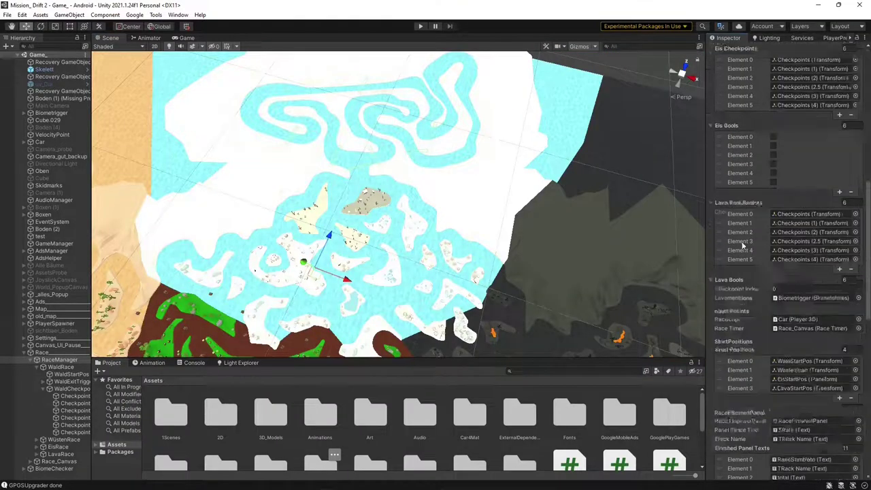
scroll(742, 243, "down", 5)
middle_click_drag(633, 242, 511, 175)
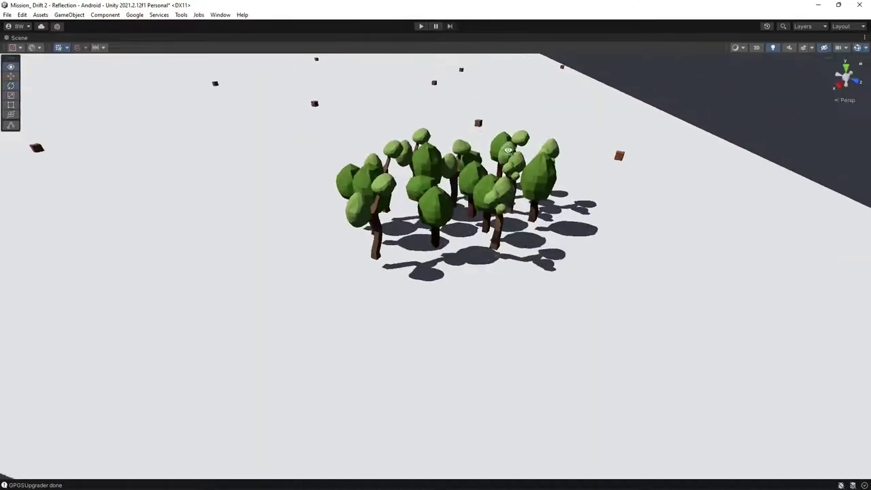
right_click_drag(486, 179, 566, 216)
left_click(525, 175)
left_click(424, 175, "ctrl")
key("e")
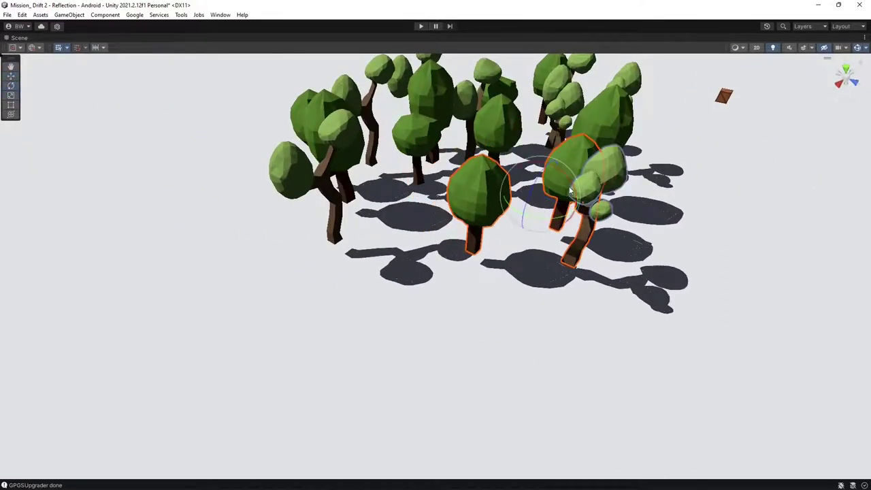
left_click_drag(567, 217, 523, 203)
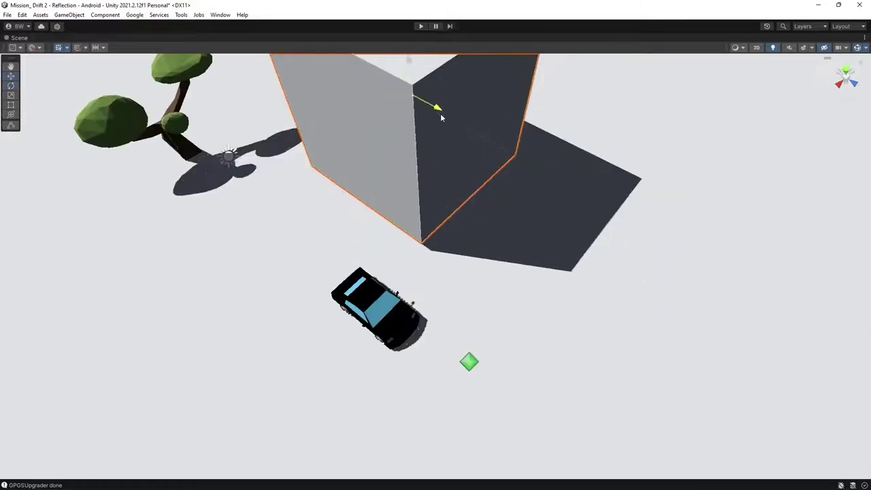
Shift the wall sideways, then zoom in on and select the wooden crate
left_click_drag(441, 113, 345, 105)
middle_click_drag(159, 146, 514, 146)
left_click(250, 214)
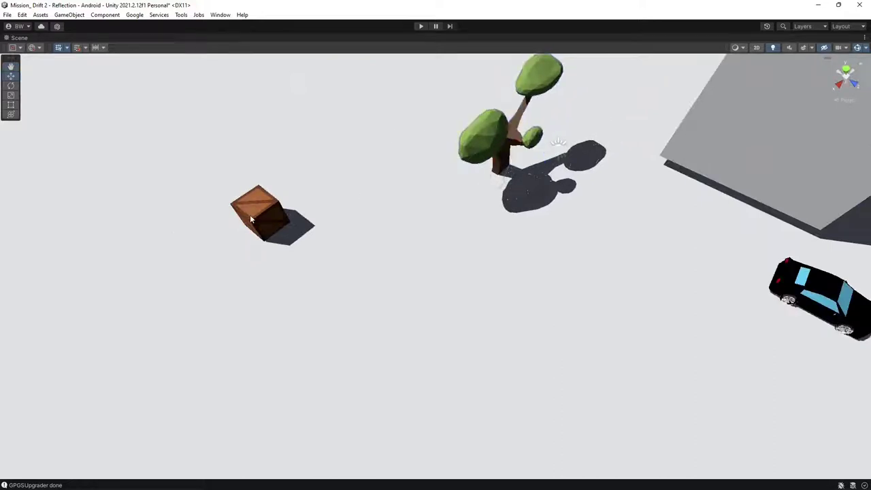
scroll(259, 217, "up", 5)
middle_click_drag(271, 217, 396, 226)
right_click_drag(396, 227, 461, 234)
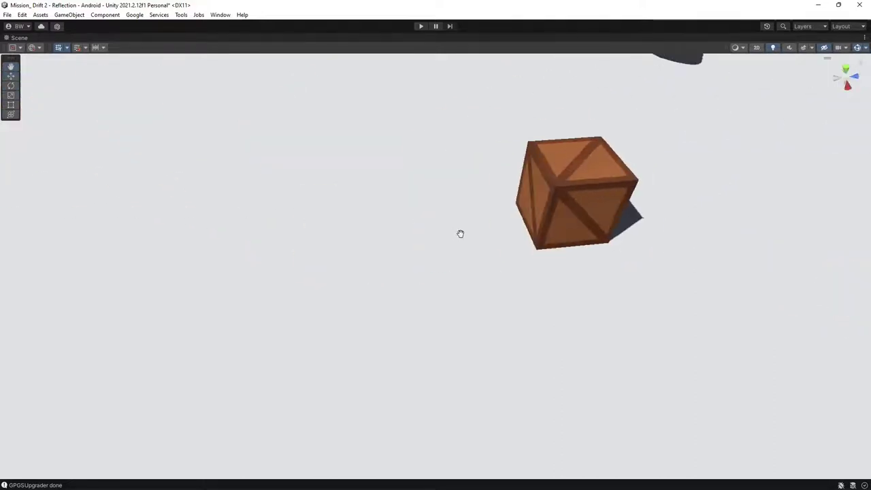
left_click(576, 195)
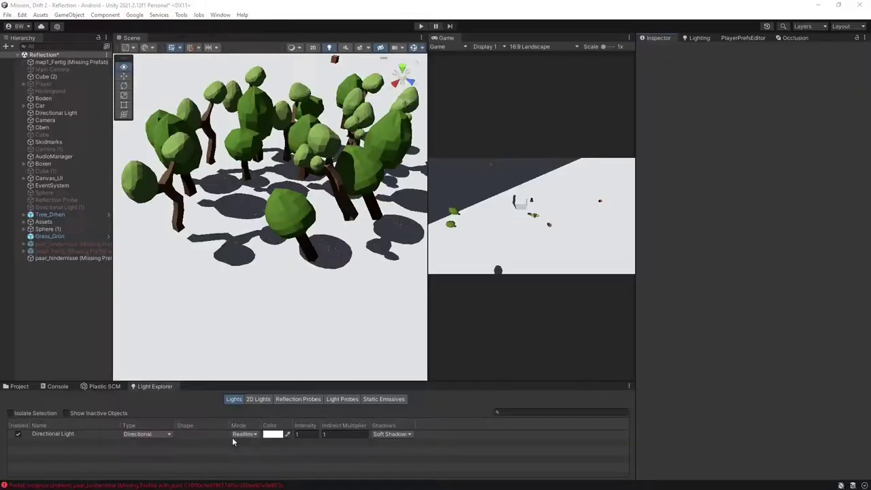
Set the Directional Light's mode to Baked and check its colour
left_click(244, 434)
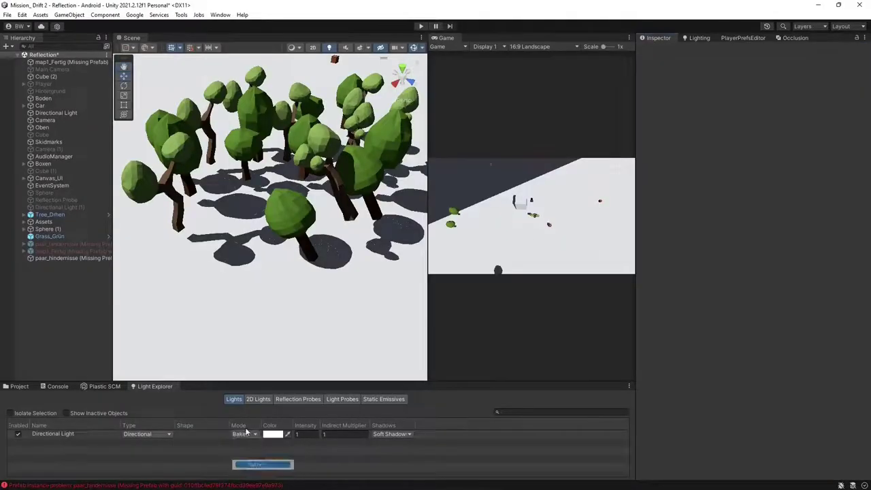
left_click(243, 464)
left_click(796, 138)
left_click(843, 132)
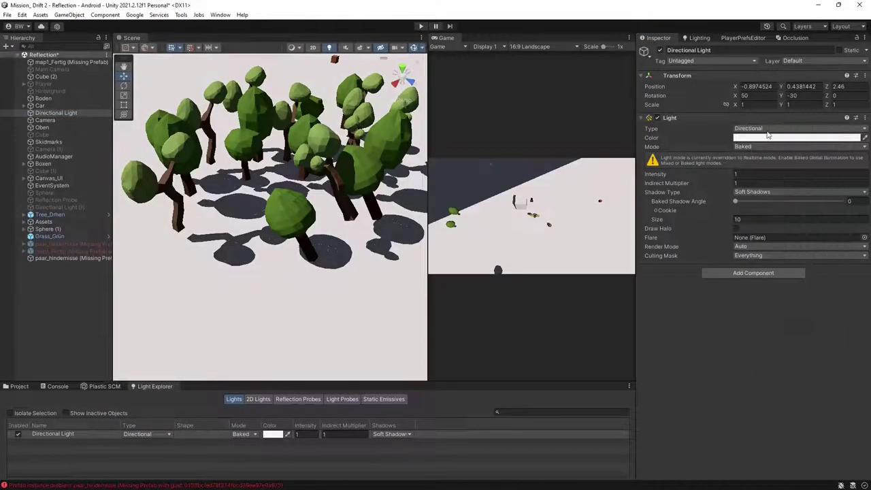
Enable Baked Global Illumination in Lighting settings and watch the bake in Baked Lightmaps
left_click(697, 38)
left_click(670, 52)
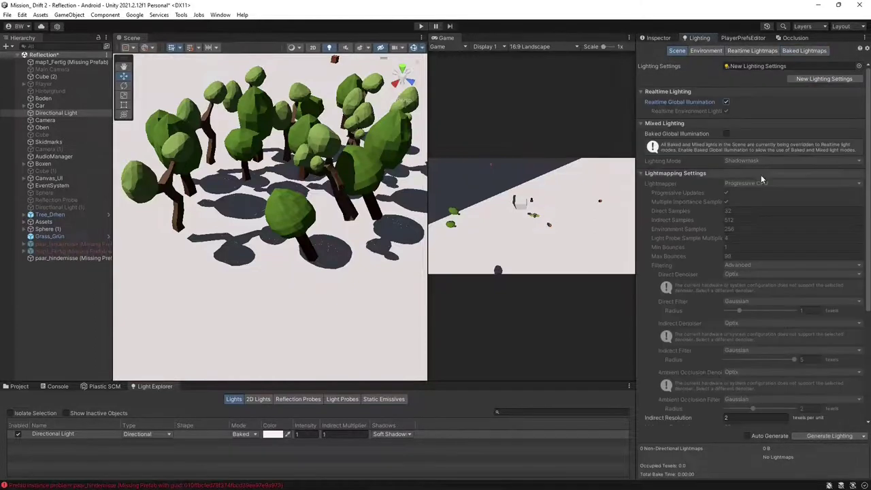
left_click(726, 134)
left_click(741, 186)
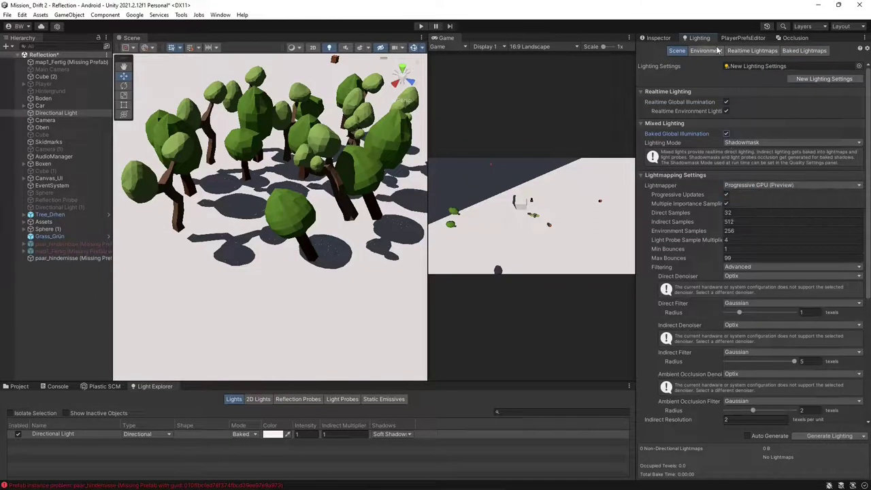
left_click(819, 52)
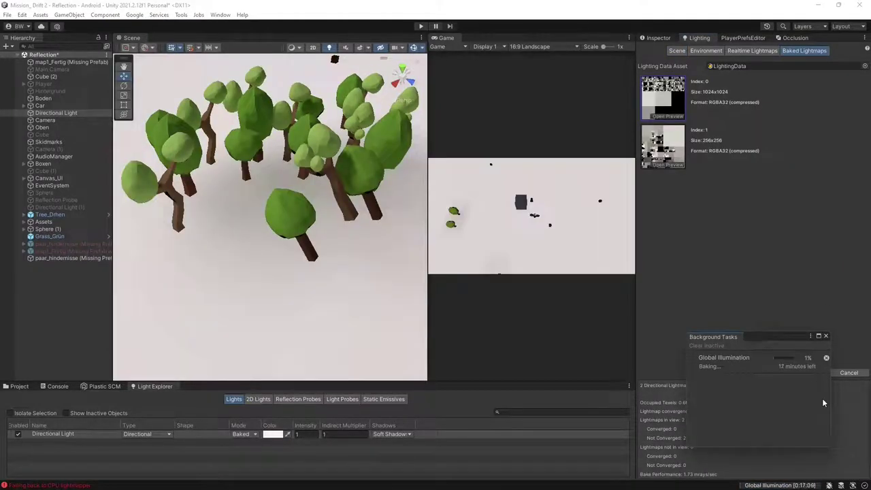
left_click(826, 336)
scroll(320, 194, "down", 3)
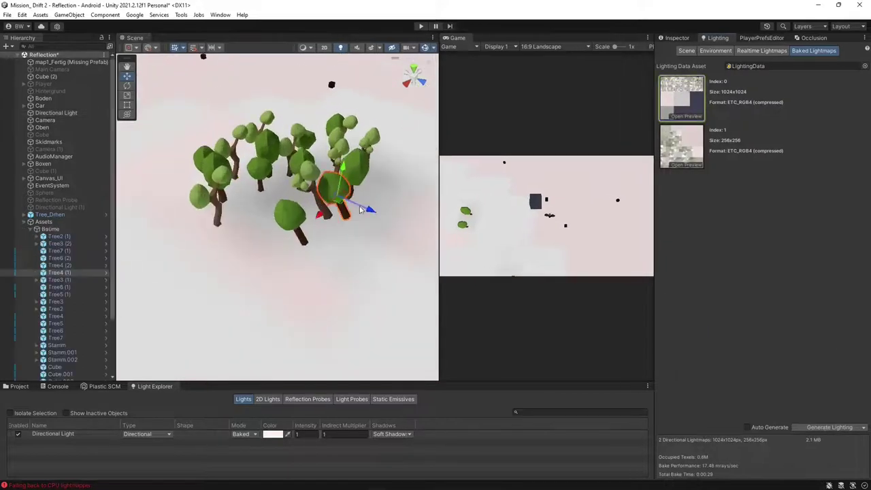
Enter Play mode and drag the car down on Y so it rests on its shadow
scroll(361, 209, "down", 6)
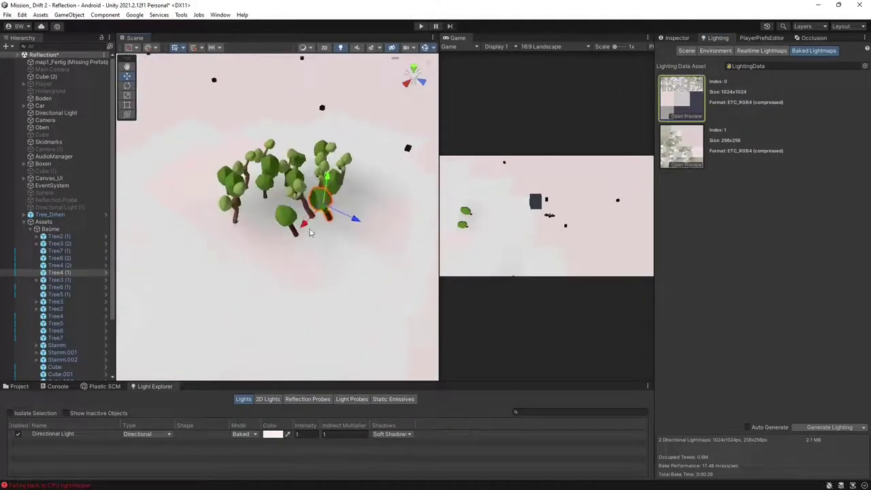
scroll(310, 233, "down", 3)
right_click_drag(117, 215, 345, 201)
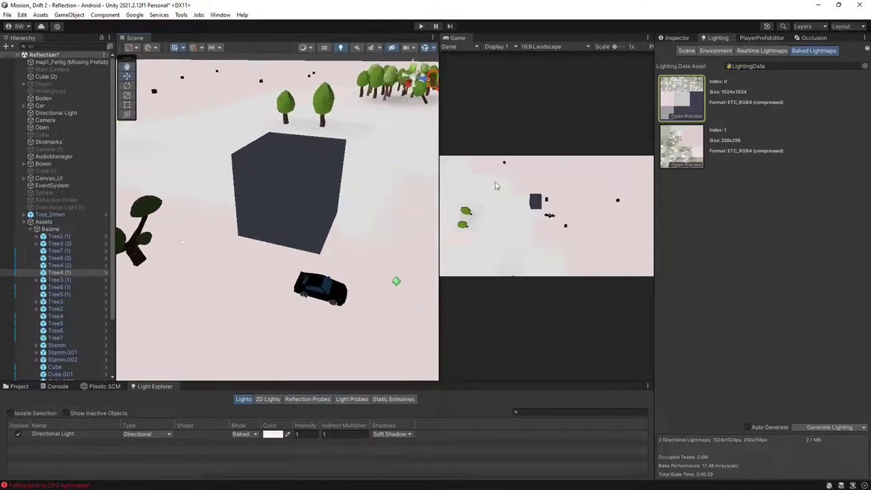
left_click(421, 26)
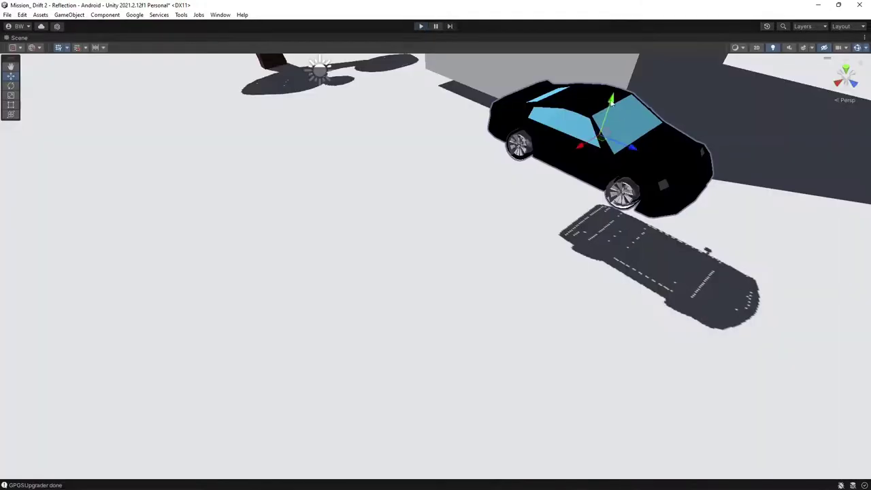
left_click_drag(612, 102, 578, 201)
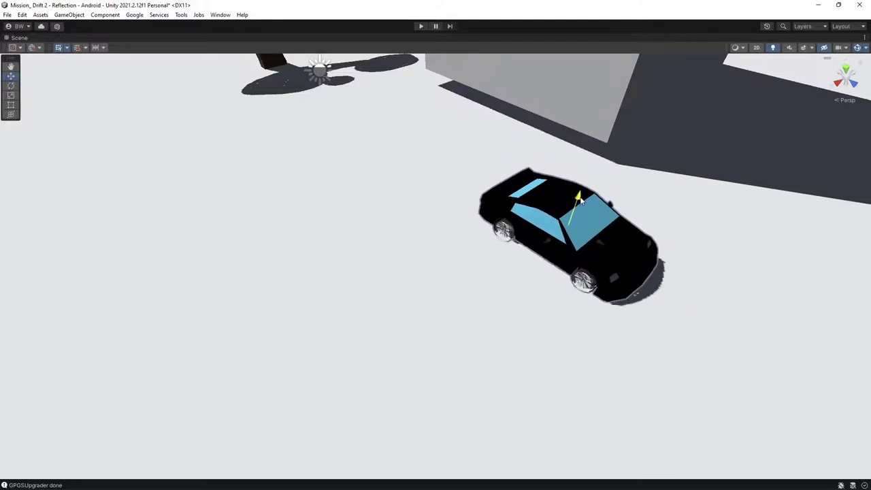
right_click_drag(578, 197, 639, 237)
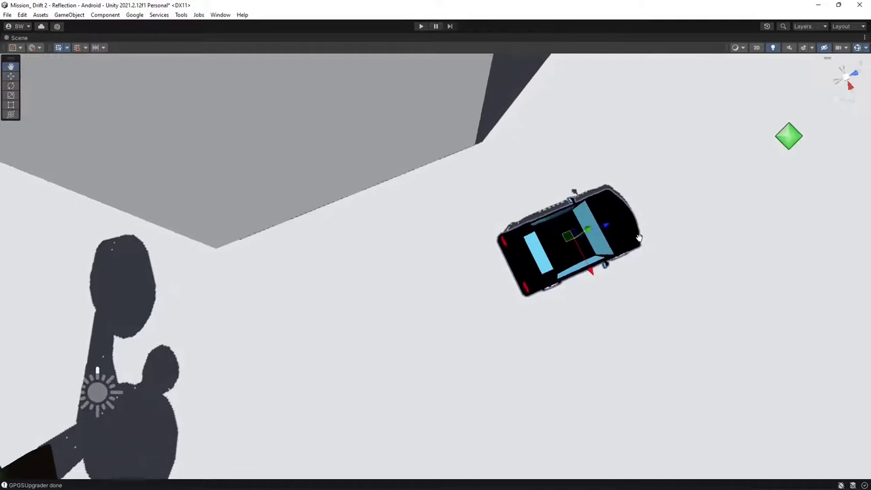
middle_click_drag(638, 237, 637, 228)
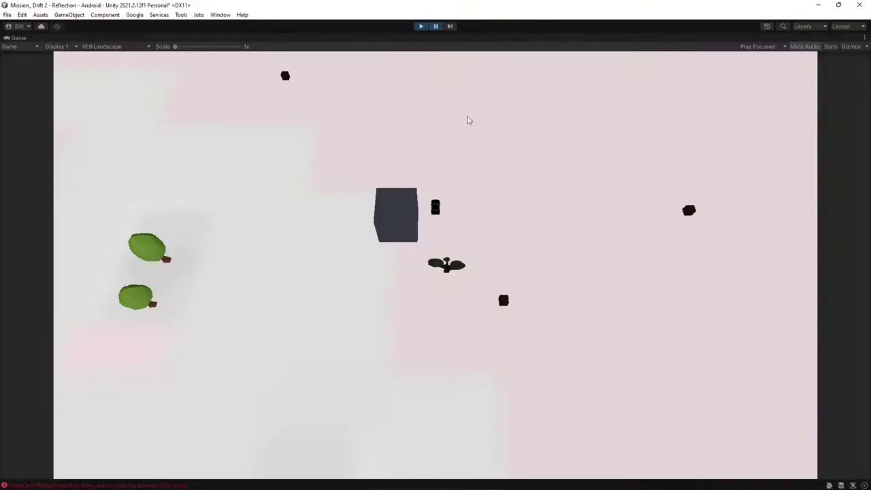
Stop Play mode, set Max Lightmap Size to 4096, and open the Reflection lightmap folder
key("ctrl+p")
right_click_drag(342, 221, 348, 259)
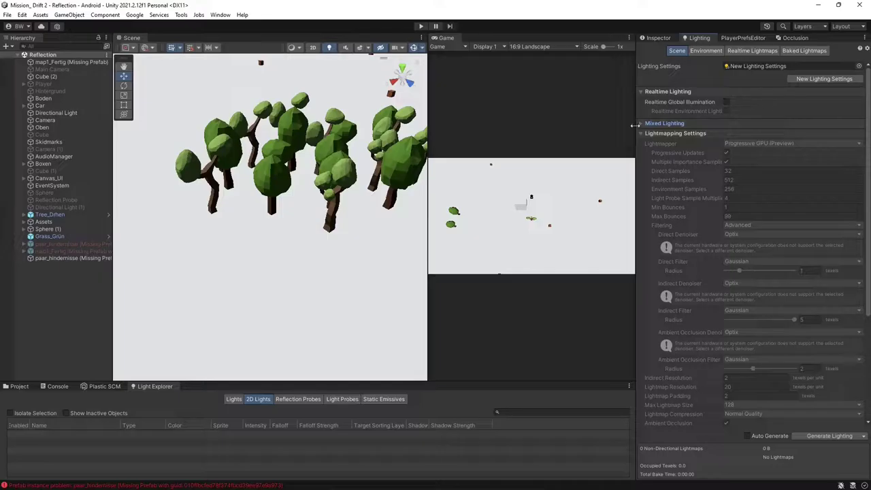
scroll(749, 272, "down", 5)
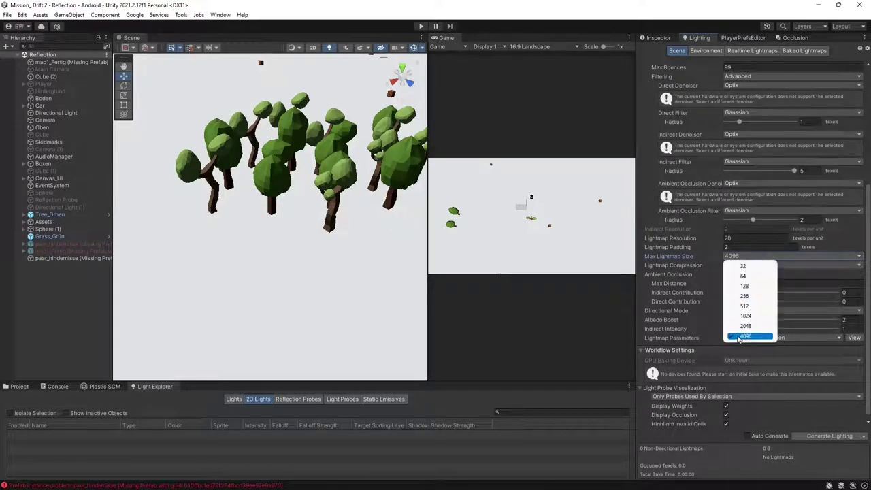
left_click(747, 337)
scroll(740, 339, "up", 5)
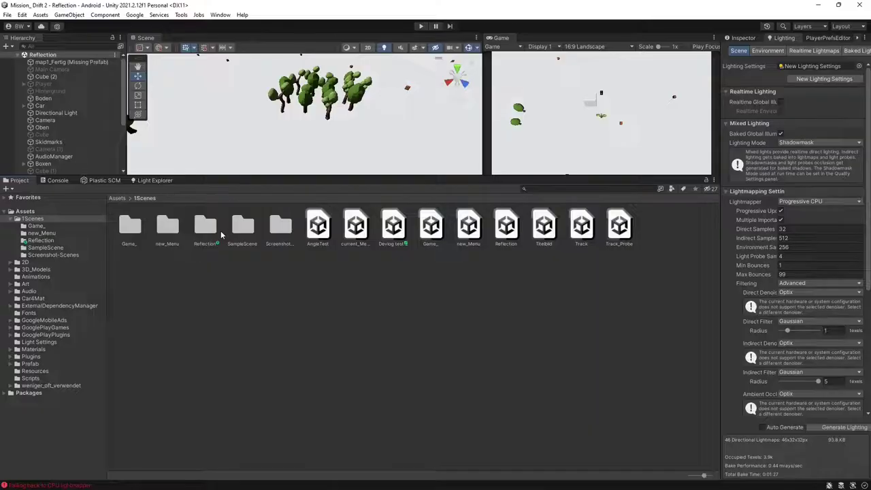
double_click(204, 229)
Delete LightingData and every lightmap in the Reflection folder, then enlarge the scene views
scroll(457, 339, "down", 3)
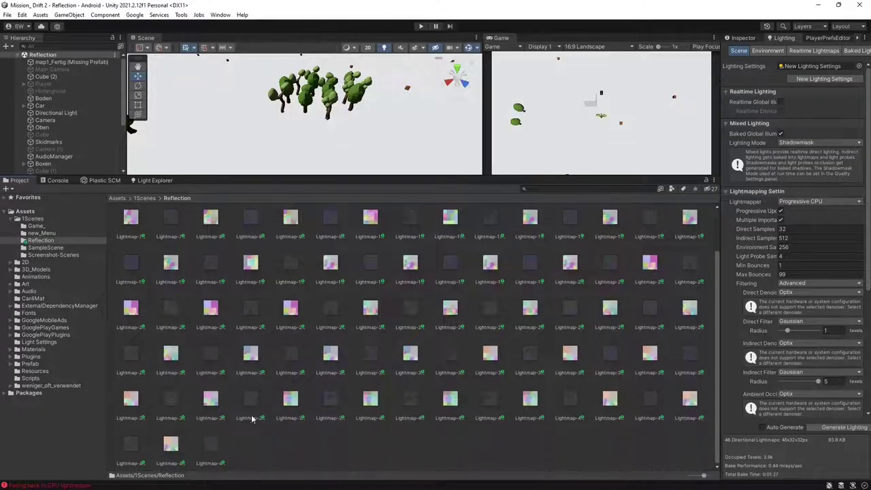
scroll(225, 426, "up", 7)
left_click(134, 229, "shift")
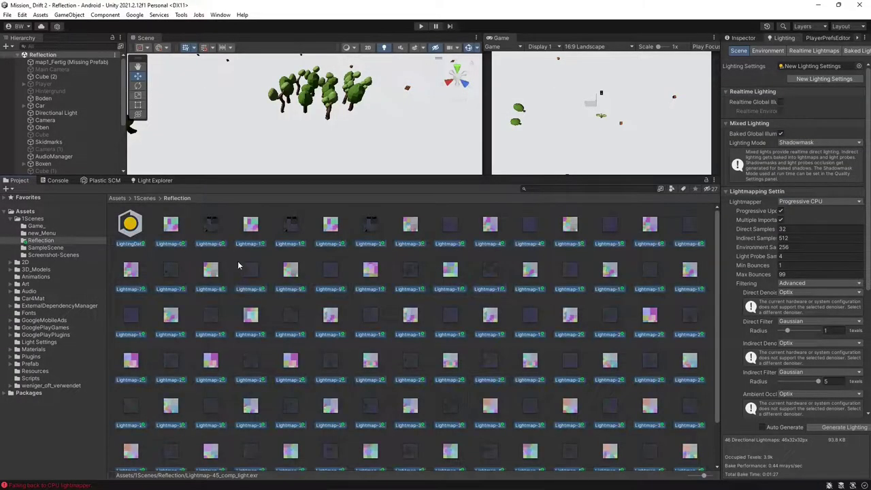
key("Delete")
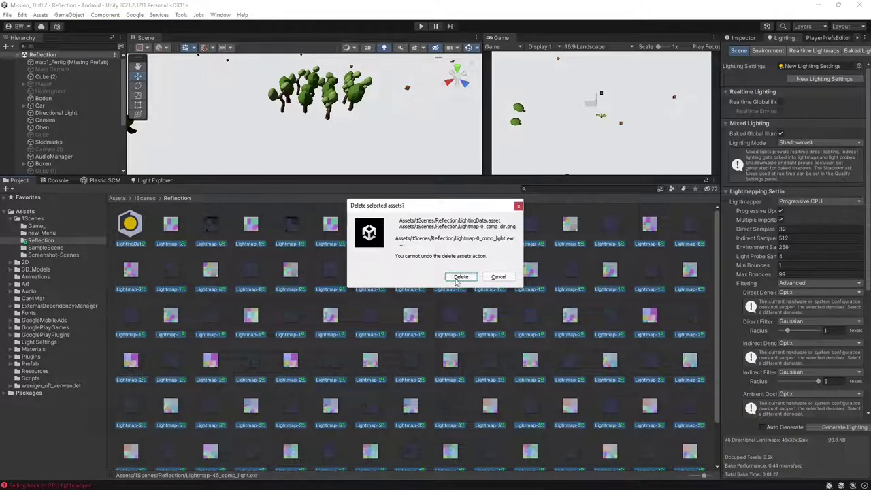
left_click(461, 277)
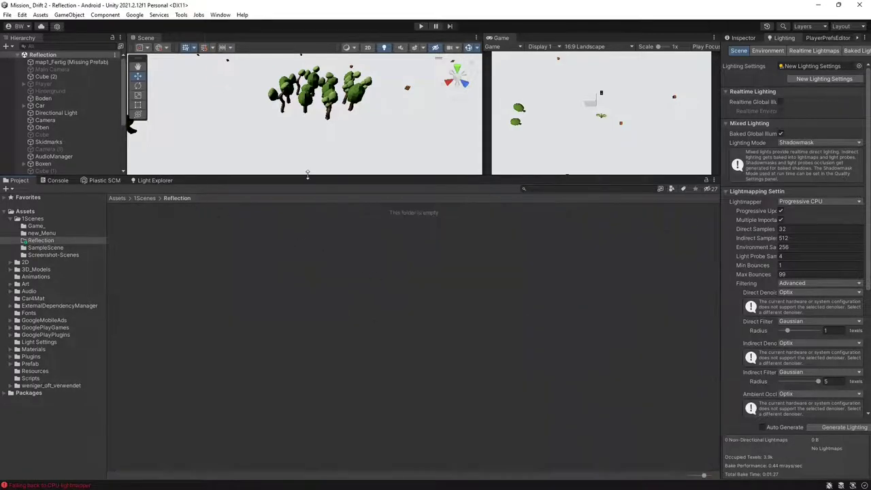
left_click_drag(204, 178, 323, 246)
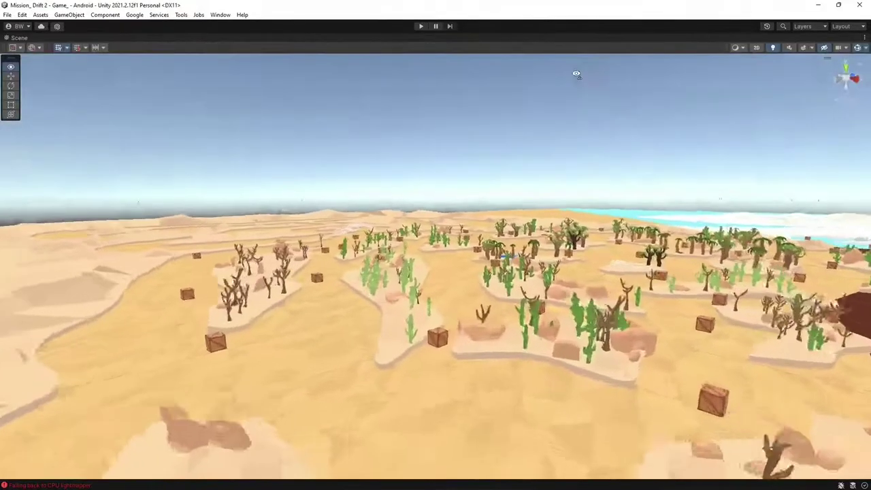
Fly the Scene camera over the Game_ scene's desert, then its snow and grass areas
key("w")
right_click_drag(576, 74, 747, 207)
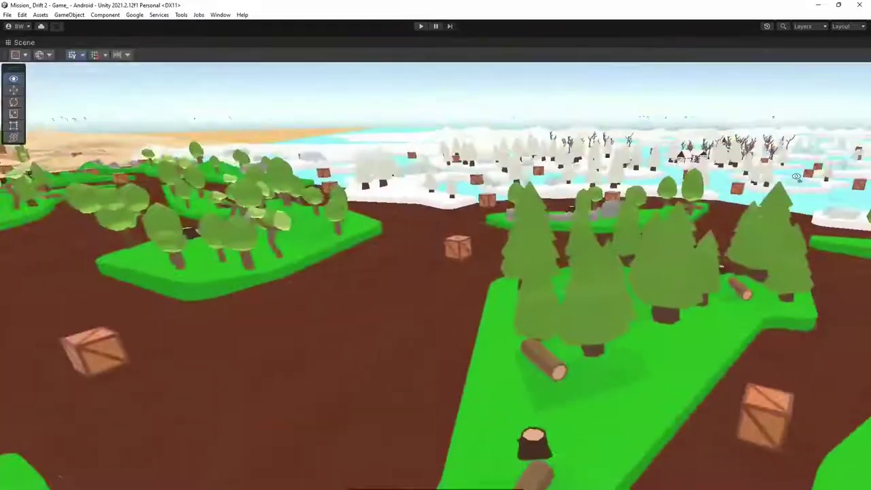
right_click_drag(742, 184, 358, 260)
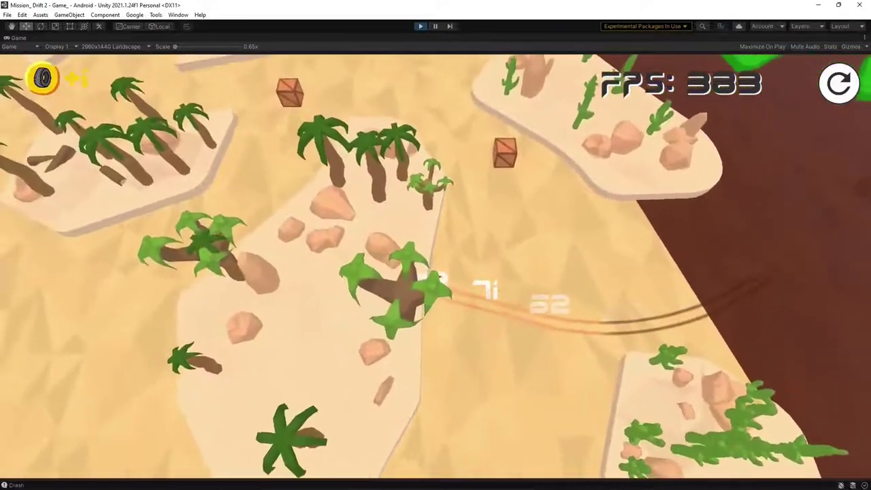
Exit Play mode with Ctrl+P and pan the Scene view down over the snowy map
key("ctrl+p")
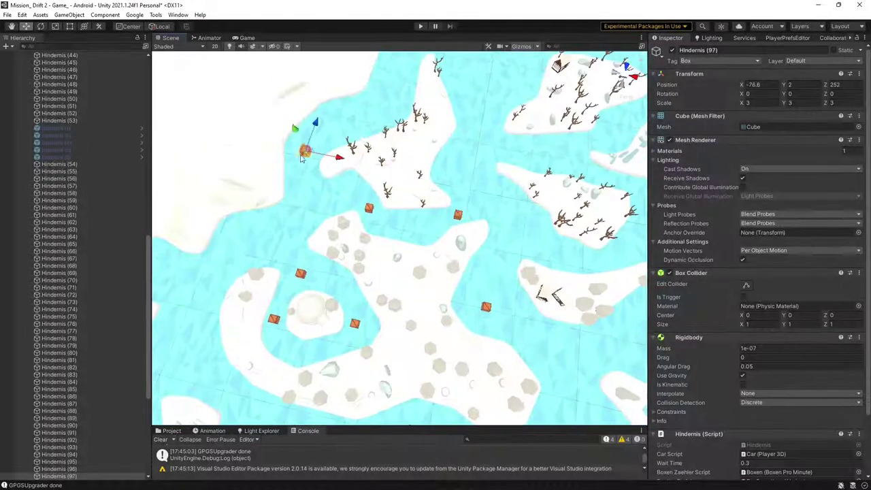
middle_click_drag(303, 157, 298, 219)
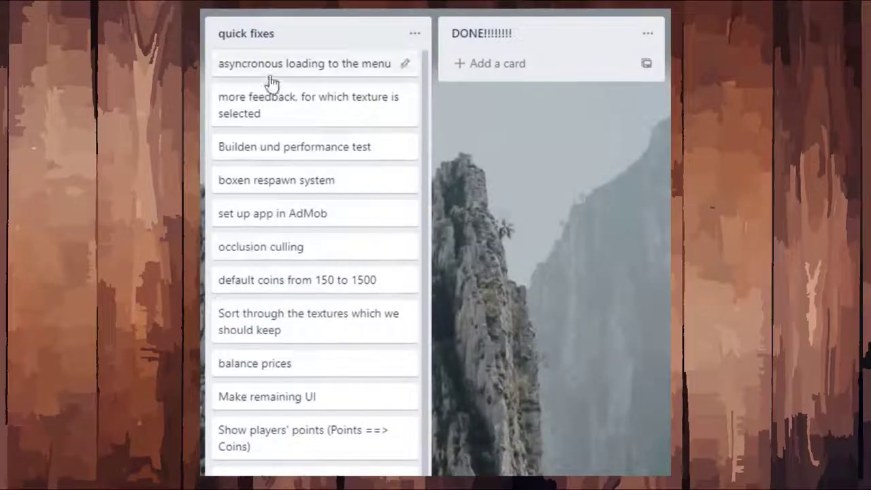
Move the more feedback, AdMob setup, occlusion culling and default coins 150-to-1500 cards into DONE
left_click_drag(418, 83, 544, 105)
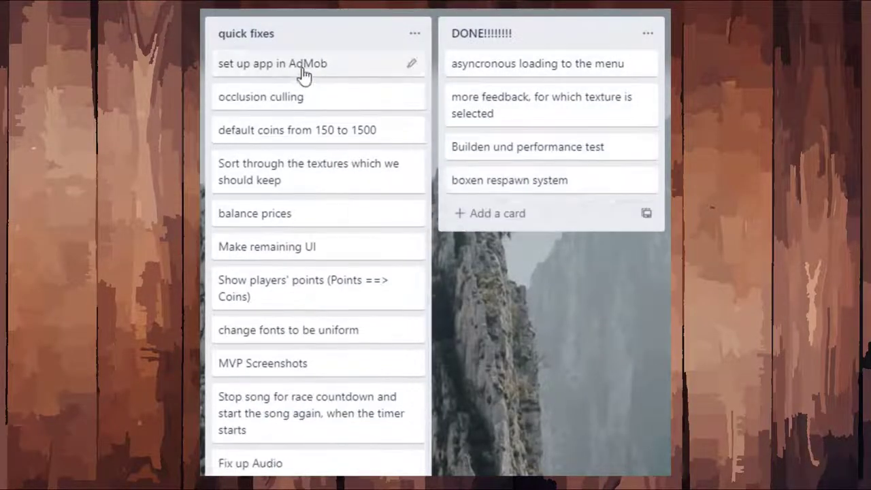
left_click_drag(304, 75, 517, 206)
left_click_drag(327, 65, 512, 279)
left_click_drag(320, 66, 497, 246)
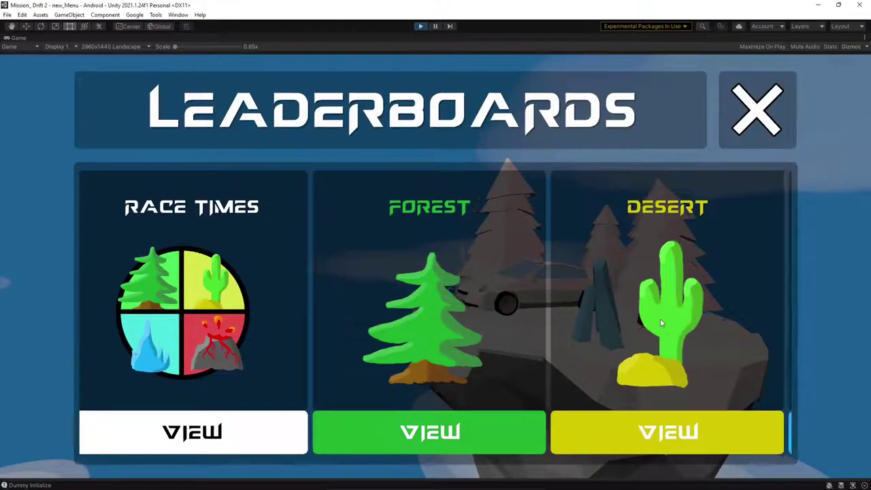
left_click_drag(679, 316, 420, 343)
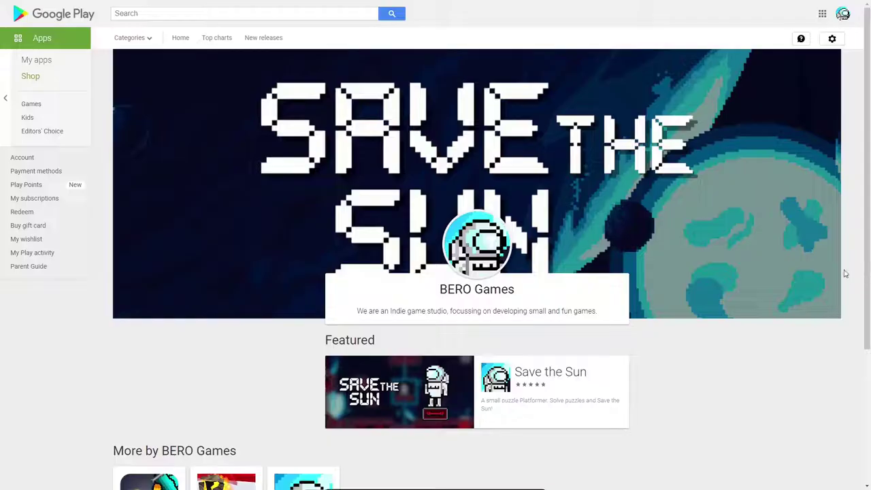
Scroll to More by BERO Games, listing Buxicution, Mission: Drift and Save the Sun
scroll(828, 262, "down", 3)
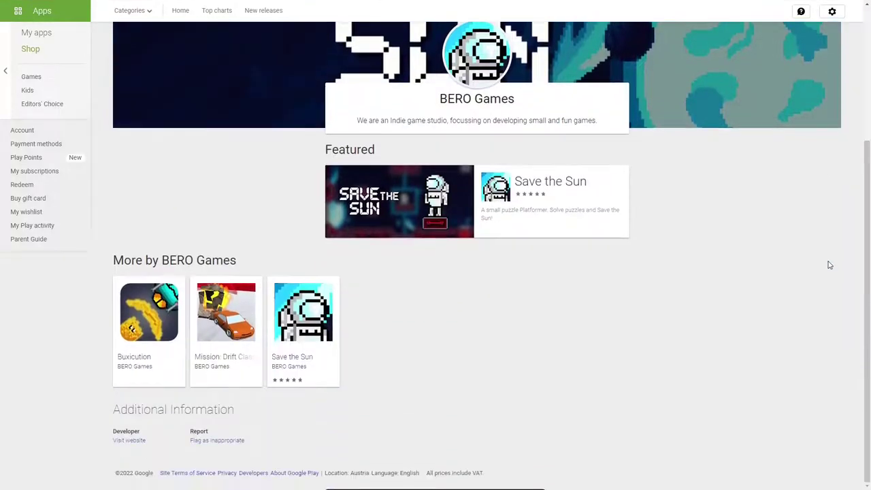